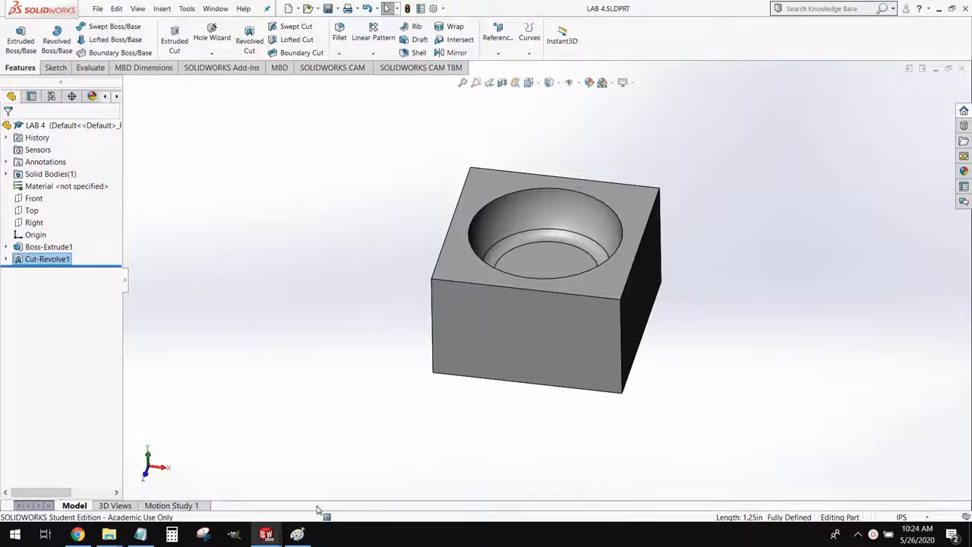
# Switch to Paint and reposition the cutter sketches above the 2.5 AXIS step and beside the 3 AXIS curve to illustrate tool motion
pyautogui.click(297, 534)
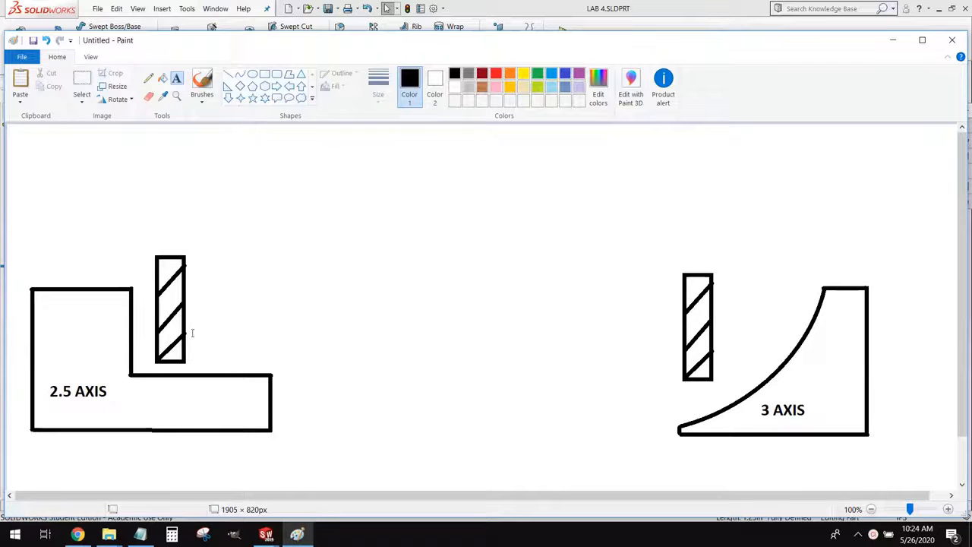
pyautogui.click(87, 89)
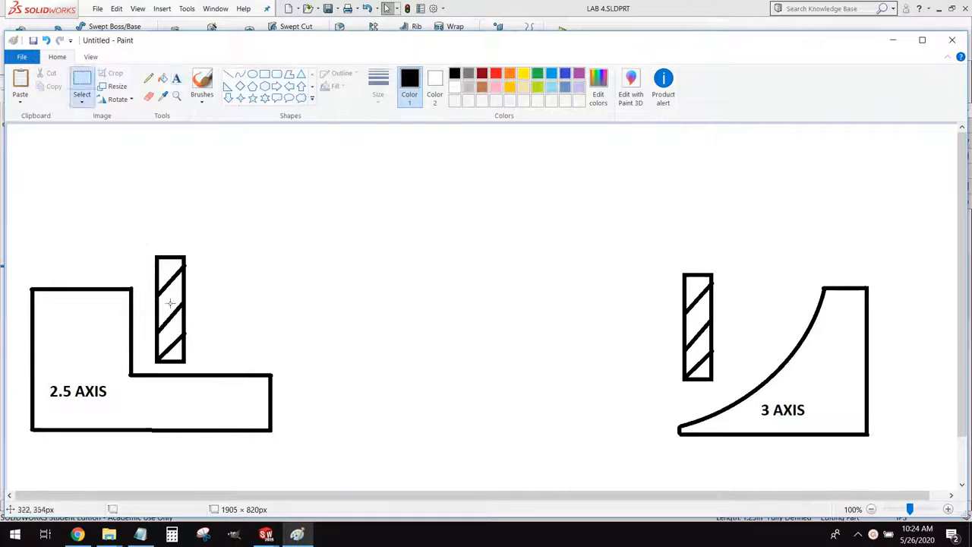
pyautogui.moveTo(150, 248)
pyautogui.mouseDown()
pyautogui.moveTo(194, 367)
pyautogui.moveTo(182, 332)
pyautogui.moveTo(109, 271)
pyautogui.moveTo(173, 263)
pyautogui.moveTo(54, 267)
pyautogui.moveTo(305, 366)
pyautogui.moveTo(146, 265)
pyautogui.moveTo(276, 351)
pyautogui.moveTo(174, 278)
pyautogui.moveTo(36, 272)
pyautogui.moveTo(32, 241)
pyautogui.moveTo(20, 262)
pyautogui.moveTo(175, 273)
pyautogui.moveTo(179, 307)
pyautogui.moveTo(167, 308)
pyautogui.moveTo(292, 307)
pyautogui.moveTo(294, 327)
pyautogui.moveTo(154, 324)
pyautogui.moveTo(155, 360)
pyautogui.moveTo(288, 359)
pyautogui.mouseUp()
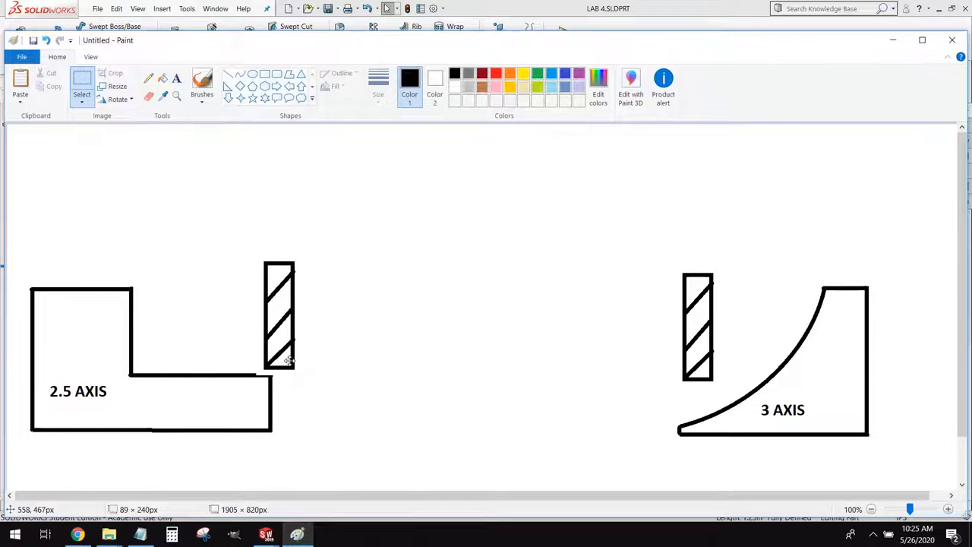
pyautogui.moveTo(289, 360)
pyautogui.mouseDown()
pyautogui.moveTo(244, 344)
pyautogui.moveTo(313, 359)
pyautogui.moveTo(286, 358)
pyautogui.moveTo(270, 290)
pyautogui.moveTo(223, 333)
pyautogui.moveTo(94, 255)
pyautogui.moveTo(87, 238)
pyautogui.moveTo(174, 307)
pyautogui.moveTo(196, 359)
pyautogui.moveTo(316, 360)
pyautogui.moveTo(200, 351)
pyautogui.moveTo(200, 287)
pyautogui.moveTo(225, 287)
pyautogui.moveTo(183, 286)
pyautogui.mouseUp()
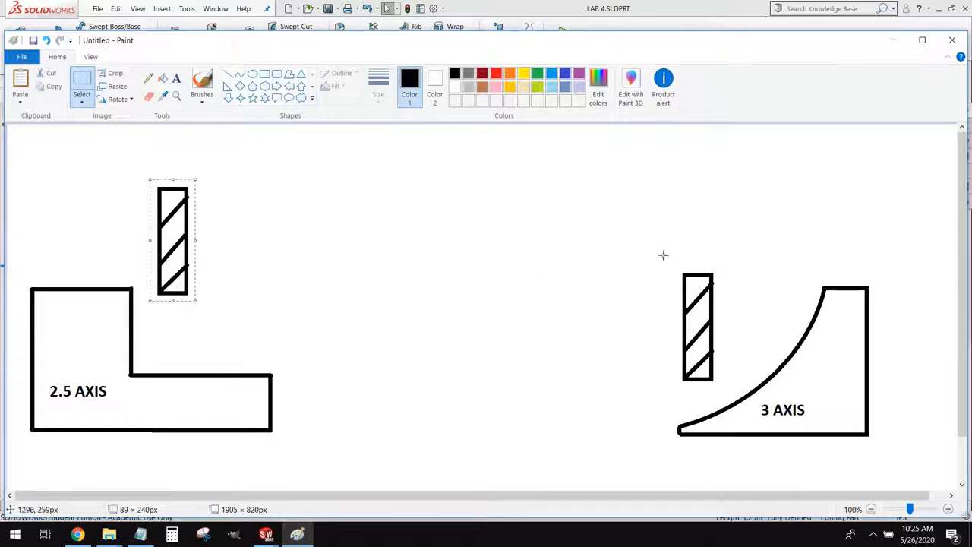
pyautogui.moveTo(663, 255)
pyautogui.mouseDown()
pyautogui.moveTo(721, 334)
pyautogui.moveTo(720, 385)
pyautogui.moveTo(616, 390)
pyautogui.moveTo(607, 400)
pyautogui.moveTo(621, 410)
pyautogui.moveTo(753, 354)
pyautogui.moveTo(789, 272)
pyautogui.moveTo(765, 365)
pyautogui.moveTo(658, 414)
pyautogui.moveTo(758, 372)
pyautogui.moveTo(791, 310)
pyautogui.moveTo(619, 407)
pyautogui.moveTo(717, 365)
pyautogui.moveTo(787, 236)
pyautogui.moveTo(770, 325)
pyautogui.moveTo(730, 361)
pyautogui.moveTo(638, 410)
pyautogui.moveTo(723, 339)
pyautogui.moveTo(764, 284)
pyautogui.moveTo(772, 251)
pyautogui.moveTo(759, 338)
pyautogui.moveTo(636, 410)
pyautogui.mouseUp()
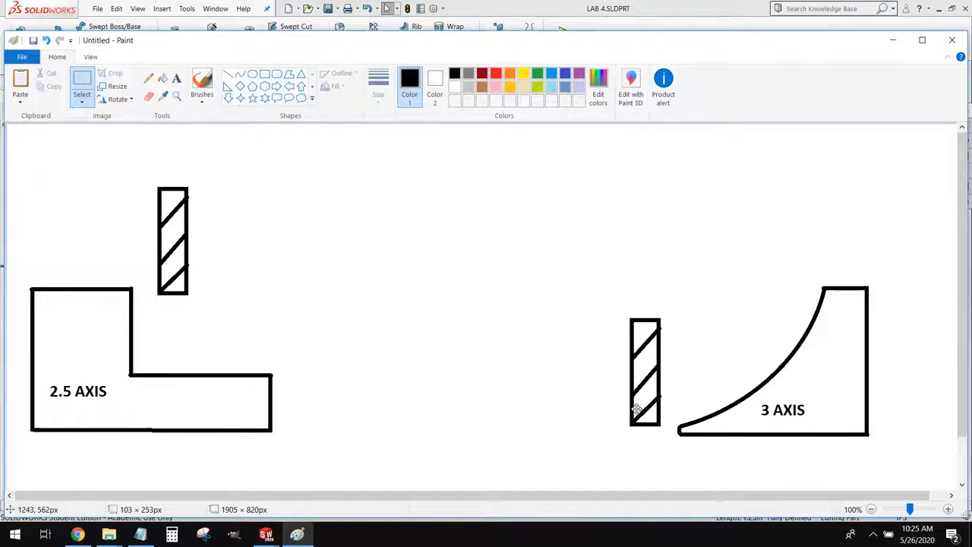
pyautogui.moveTo(636, 410); pyautogui.dragTo(636, 410)
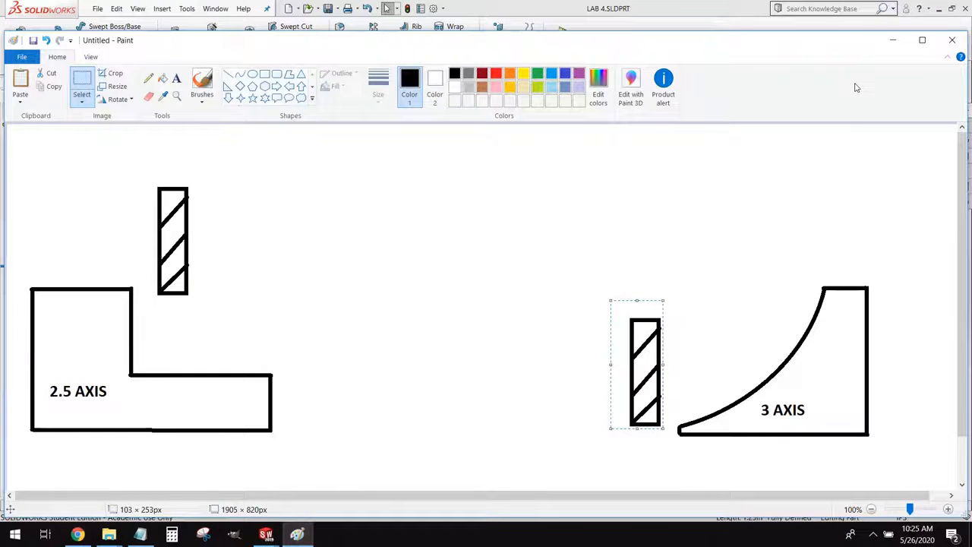
# Return to SOLIDWORKS and section the block on the Front plane to examine the pocket's curved wall profile
pyautogui.click(892, 40)
pyautogui.moveTo(559, 199); pyautogui.dragTo(479, 200, button='middle')
pyautogui.scroll(-1, 591, 156)
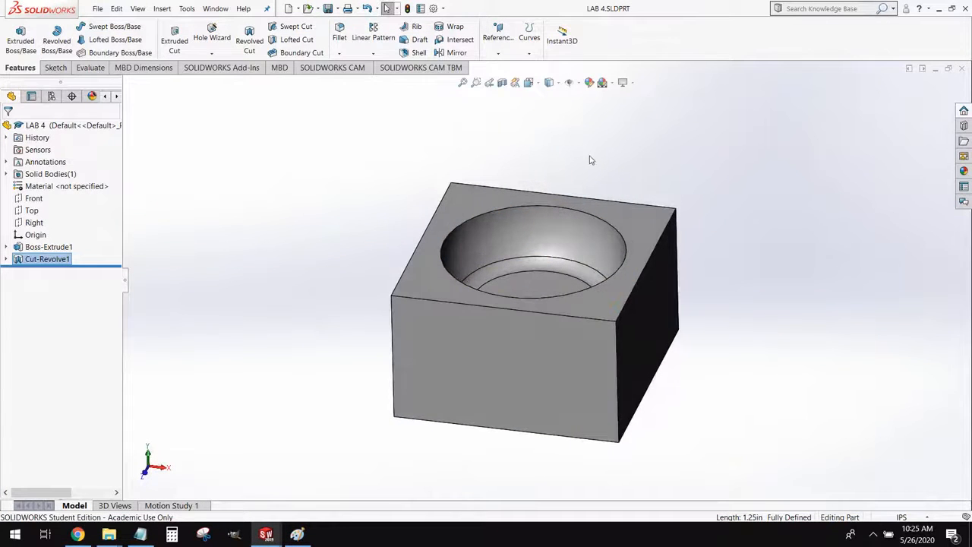
pyautogui.click(502, 82)
pyautogui.moveTo(436, 301); pyautogui.dragTo(438, 257, button='middle')
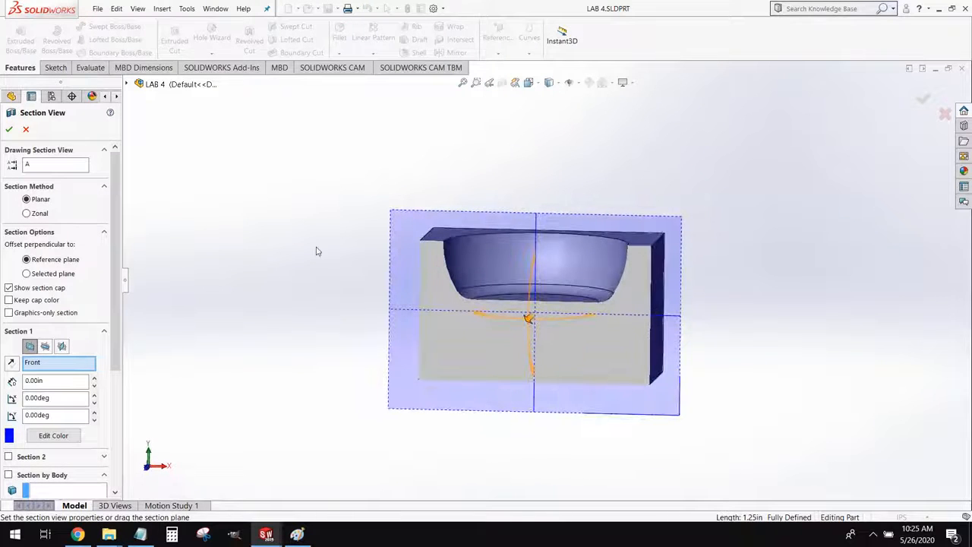
pyautogui.click(9, 130)
pyautogui.moveTo(473, 303); pyautogui.dragTo(590, 292, button='middle')
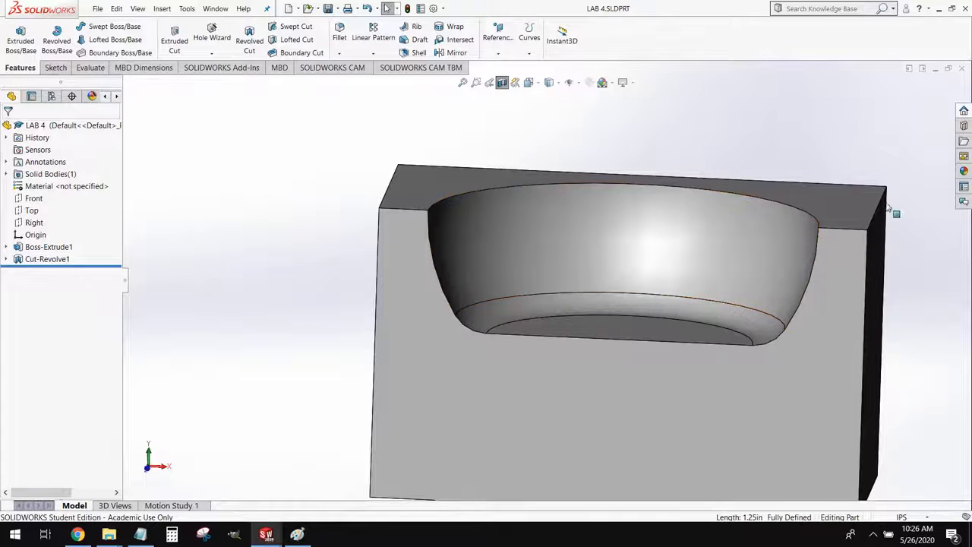
pyautogui.scroll(2, 826, 244)
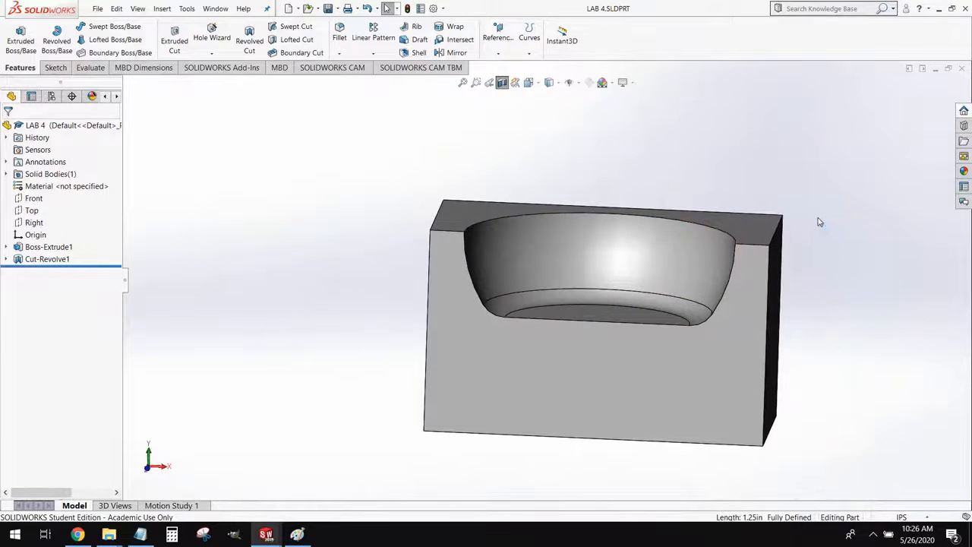
# Turn off the section view and view the whole block from above
pyautogui.click(492, 84)
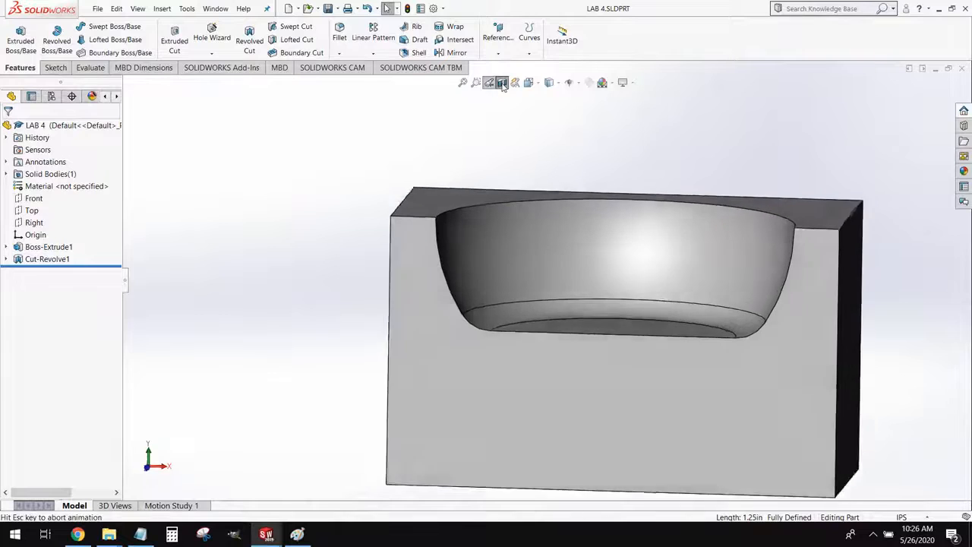
pyautogui.click(503, 84)
pyautogui.moveTo(734, 168); pyautogui.dragTo(669, 199, button='middle')
pyautogui.scroll(3, 669, 199)
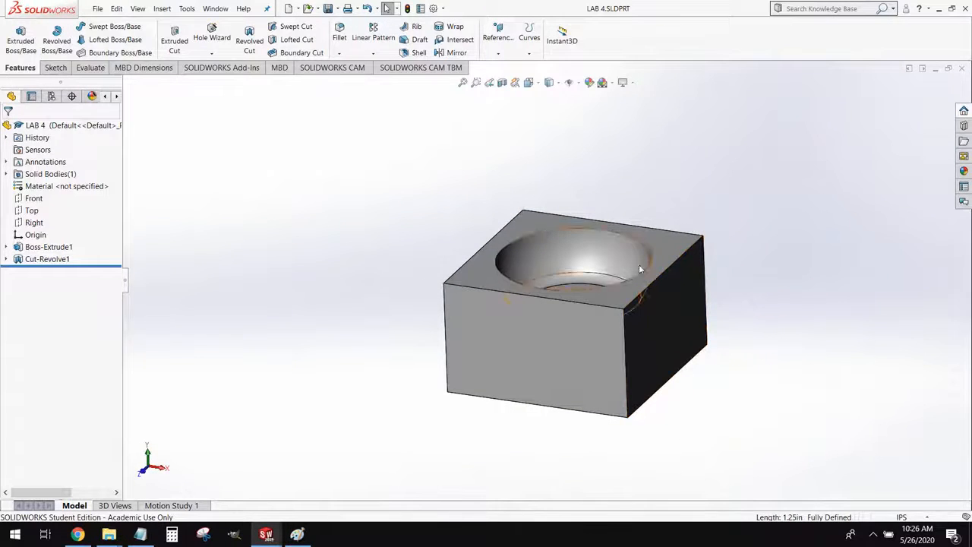
# Define the SOLIDWORKS CAM machine as Mill - Inch
pyautogui.click(326, 69)
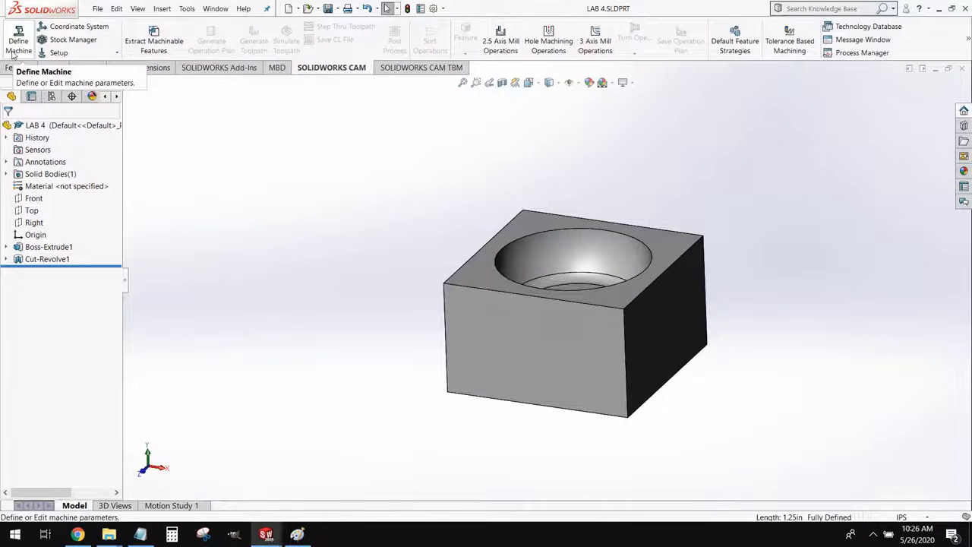
pyautogui.click(19, 45)
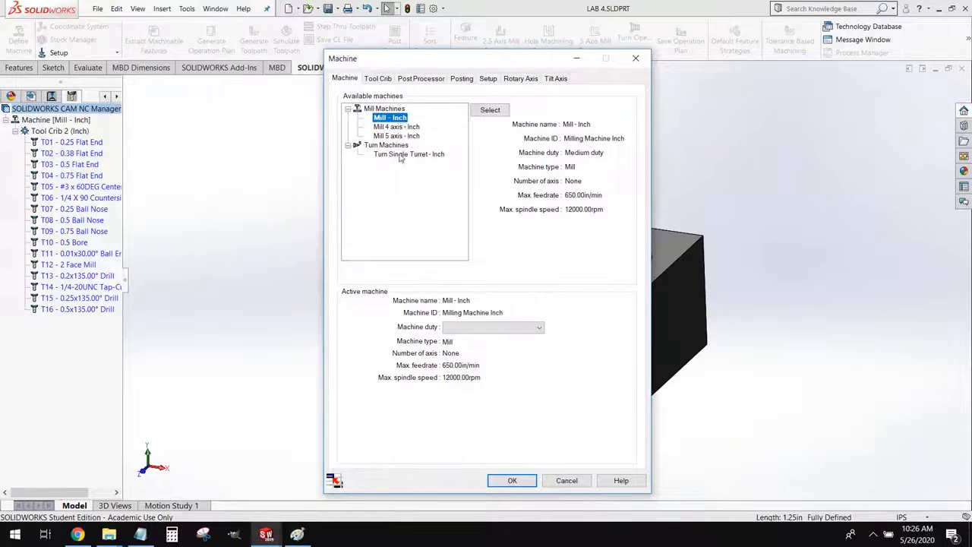
pyautogui.click(509, 480)
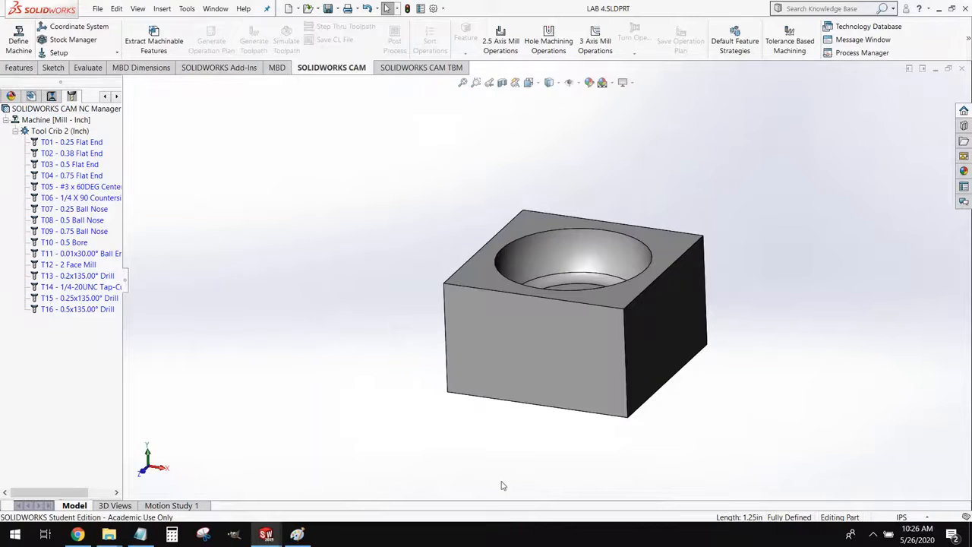
# Start a user-defined fixture coordinate system with its origin at the part bounding box vertex on the block's top front-right corner
pyautogui.click(91, 28)
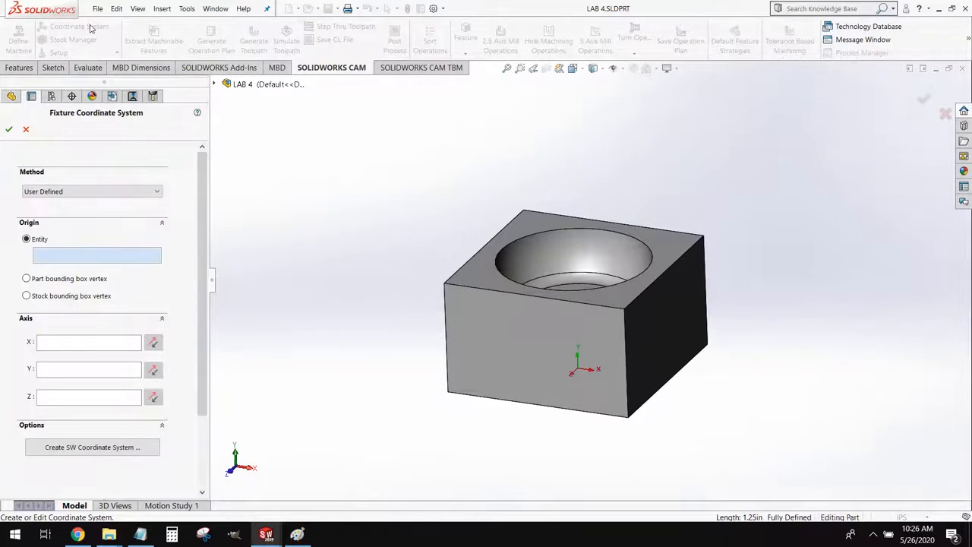
pyautogui.click(47, 279)
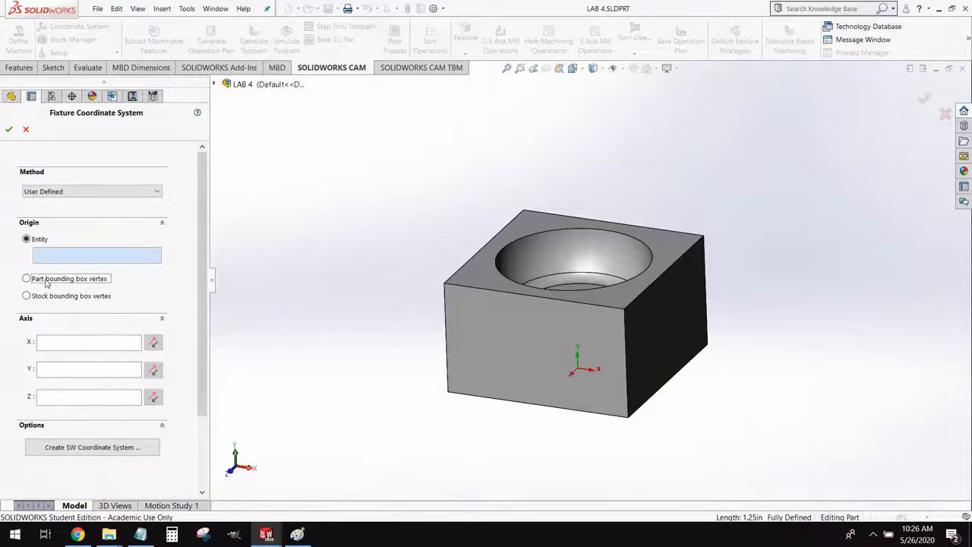
pyautogui.click(625, 310)
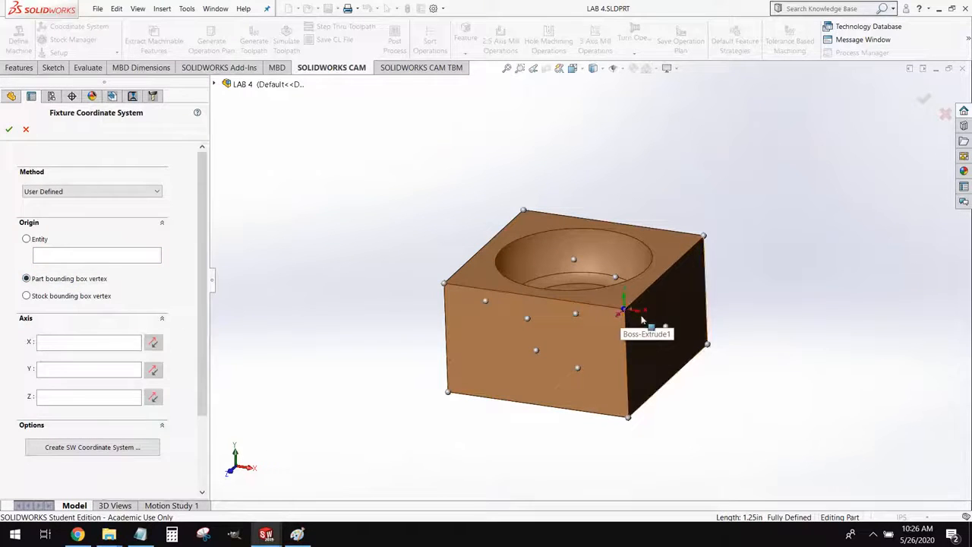
pyautogui.moveTo(642, 321); pyautogui.dragTo(689, 330, button='middle')
pyautogui.scroll(-5, 751, 280)
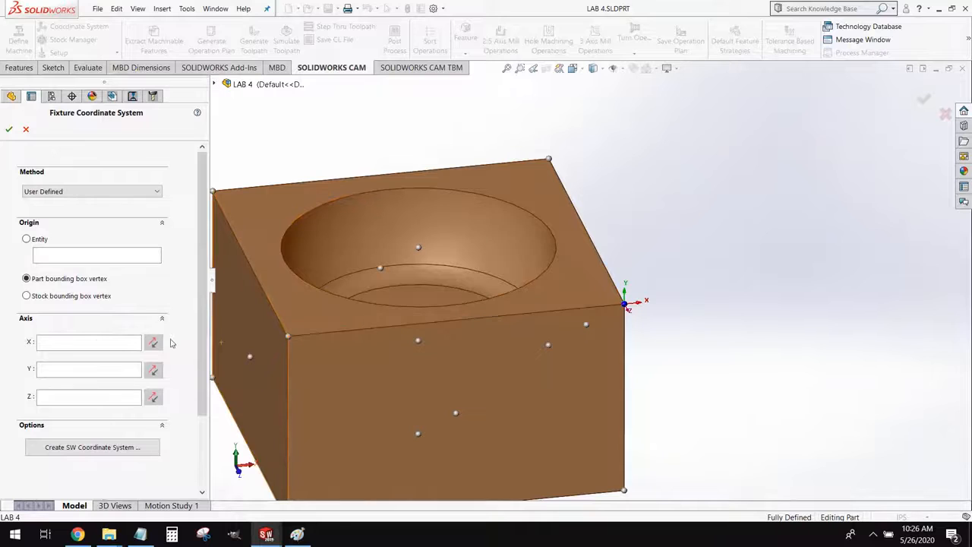
# Align the coordinate system's X axis to the top front edge and Y axis to the top right edge, and accept it
pyautogui.click(97, 342)
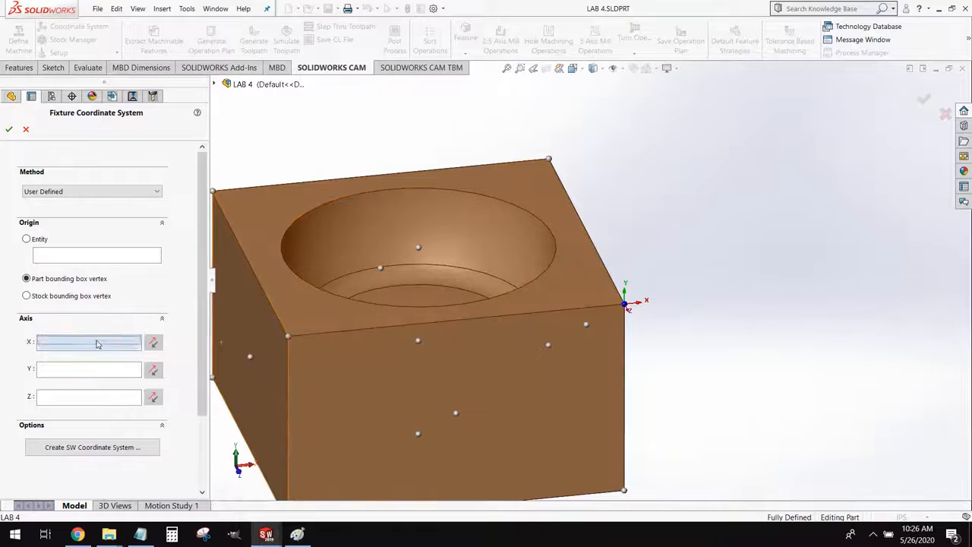
pyautogui.click(547, 310)
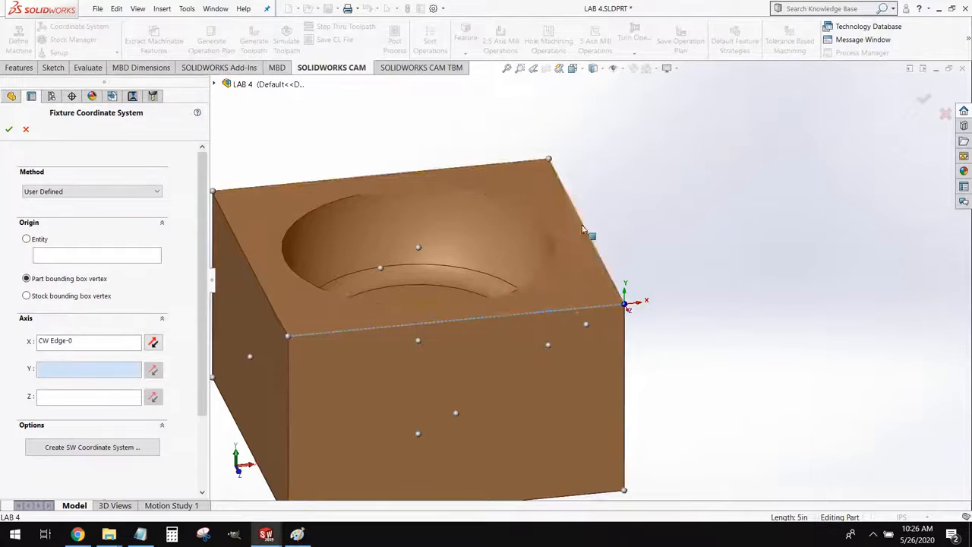
pyautogui.click(615, 283)
pyautogui.moveTo(608, 153); pyautogui.dragTo(612, 278, button='middle')
pyautogui.click(8, 129)
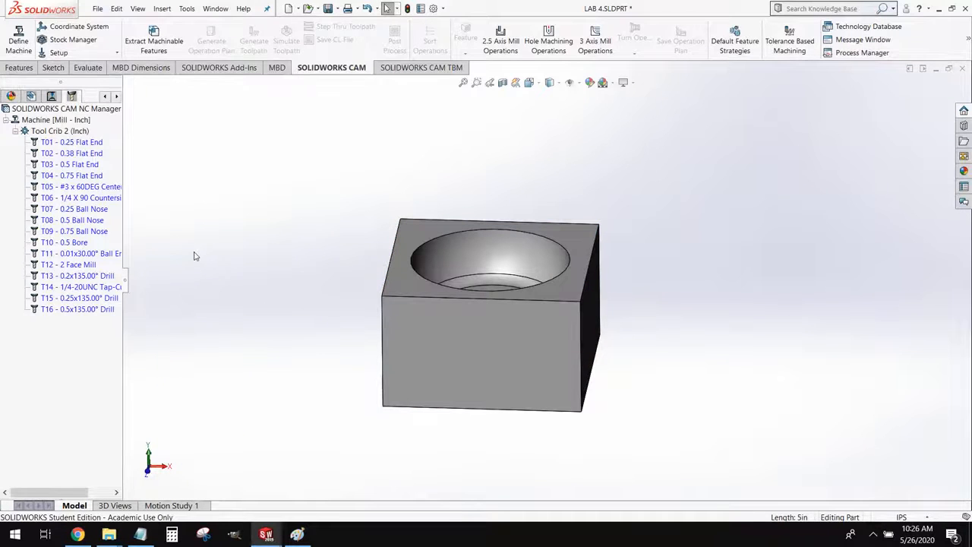
# Define the stock as a 6061-T6 bounding box with 0 in offsets on all sides
pyautogui.click(64, 43)
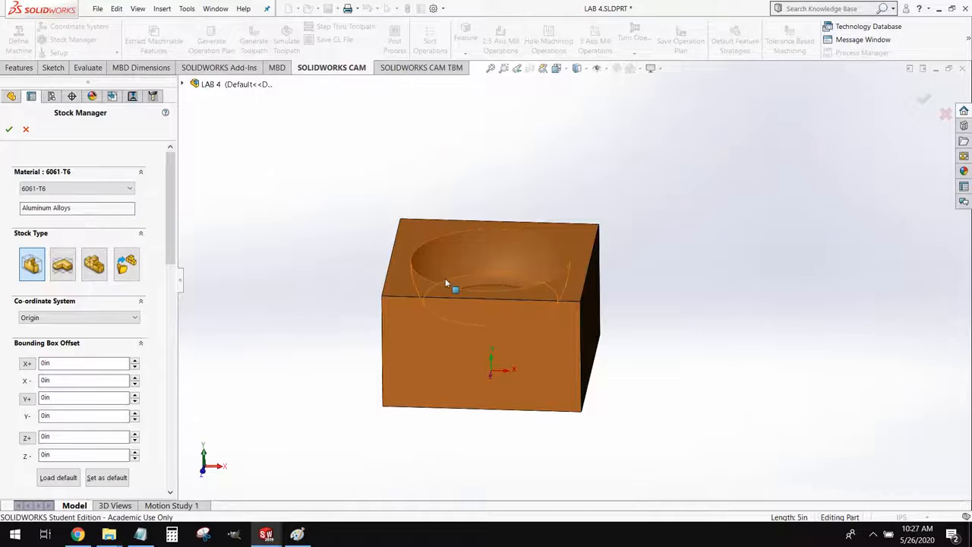
pyautogui.scroll(-3, 445, 278)
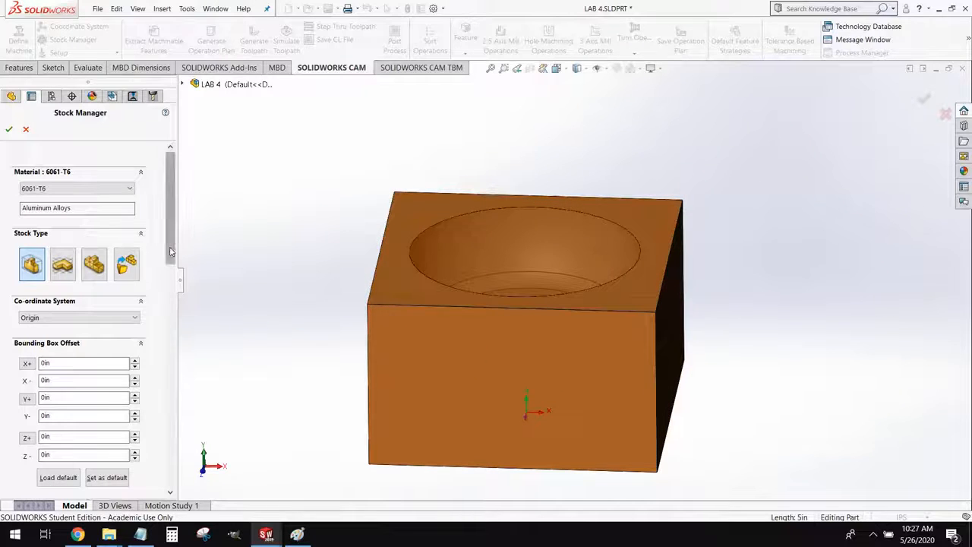
pyautogui.scroll(-5, 91, 304)
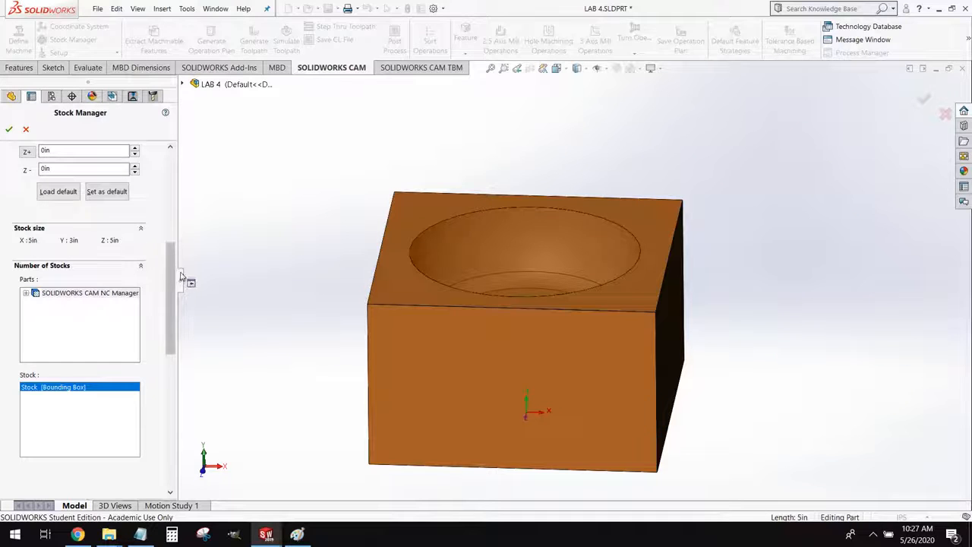
pyautogui.scroll(5, 174, 276)
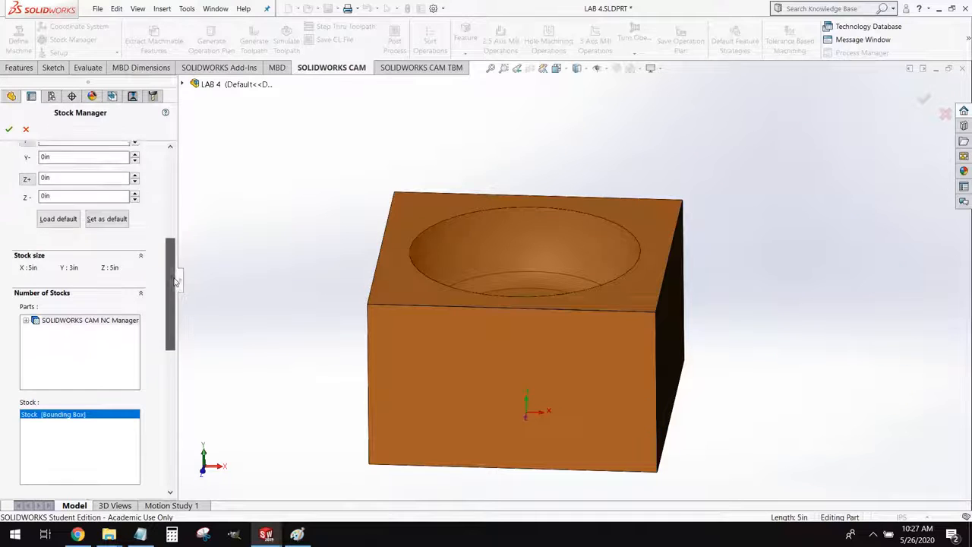
pyautogui.click(9, 131)
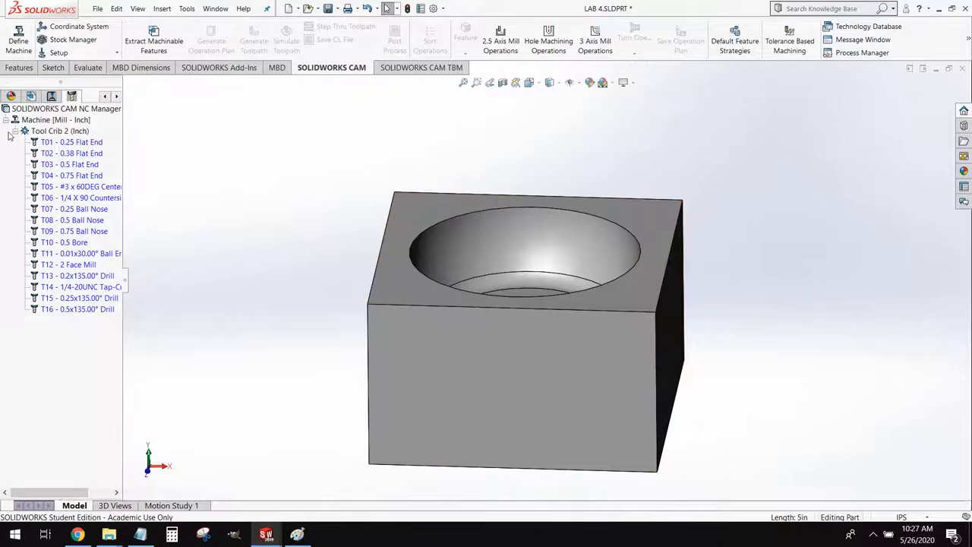
# Start a mill setup that uses the block's top face as its direction entity
pyautogui.click(58, 53)
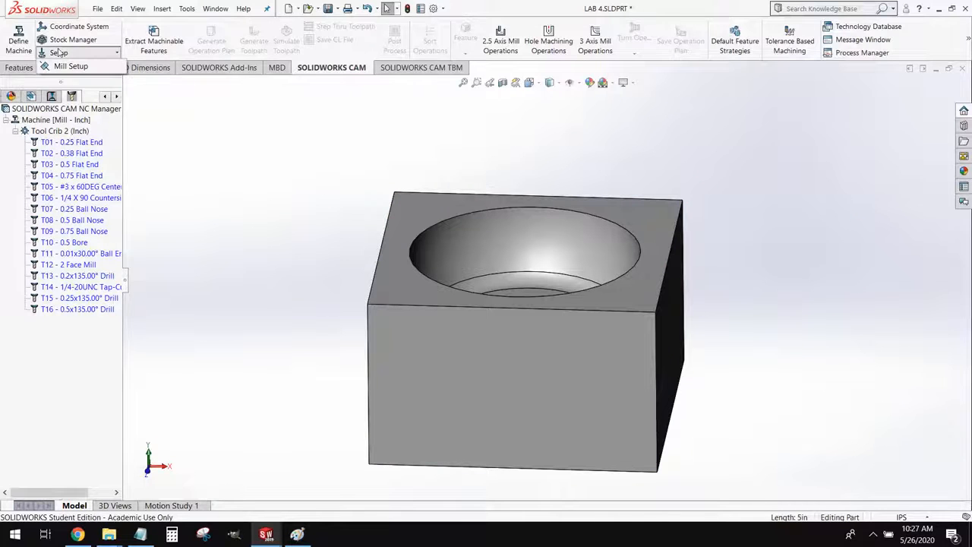
pyautogui.click(70, 67)
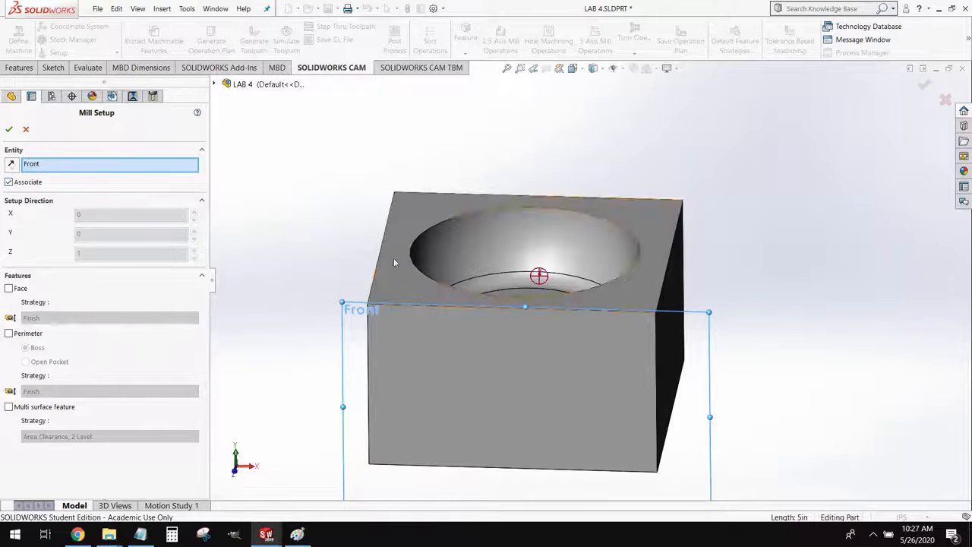
pyautogui.click(388, 283)
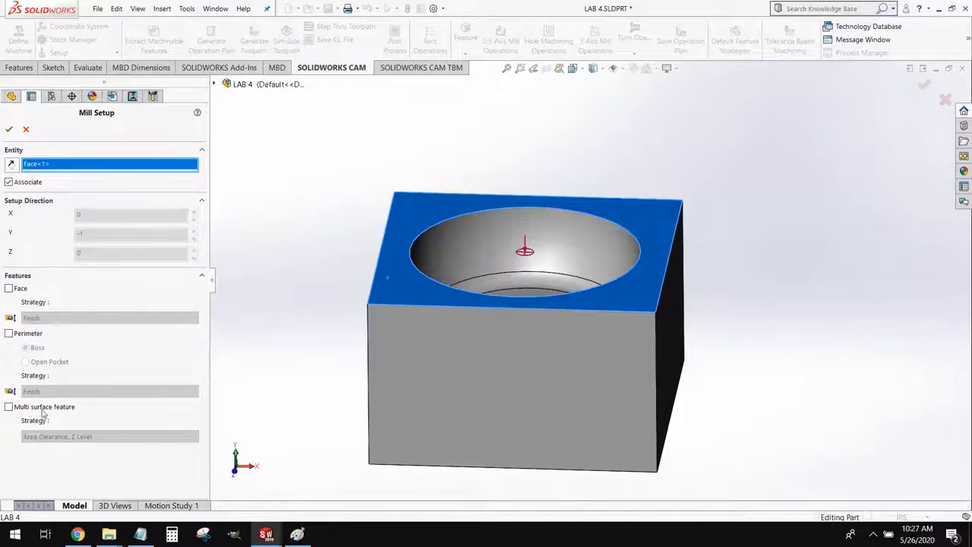
# Add a multi surface feature with the Area Clearance, Z Level strategy to the mill setup, and extract the machinable features
pyautogui.click(8, 408)
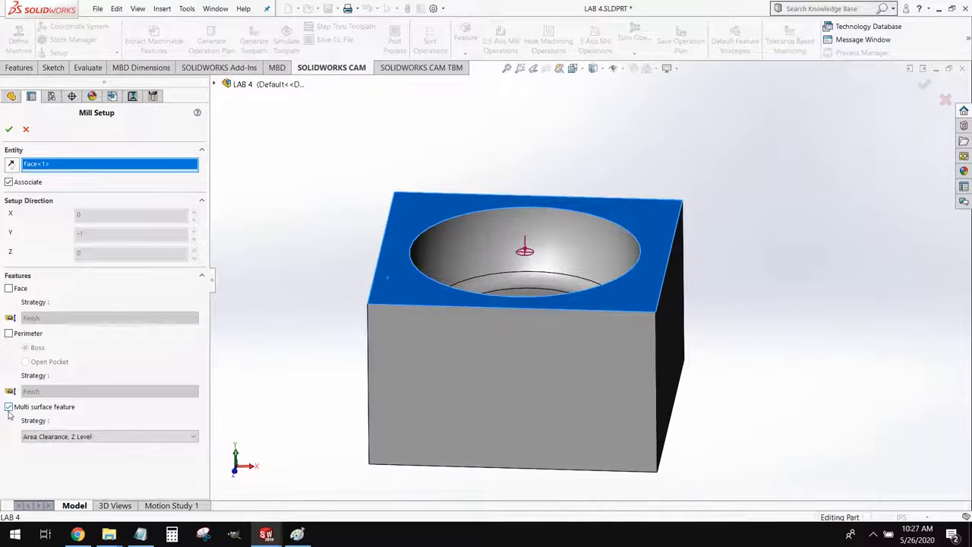
pyautogui.click(54, 435)
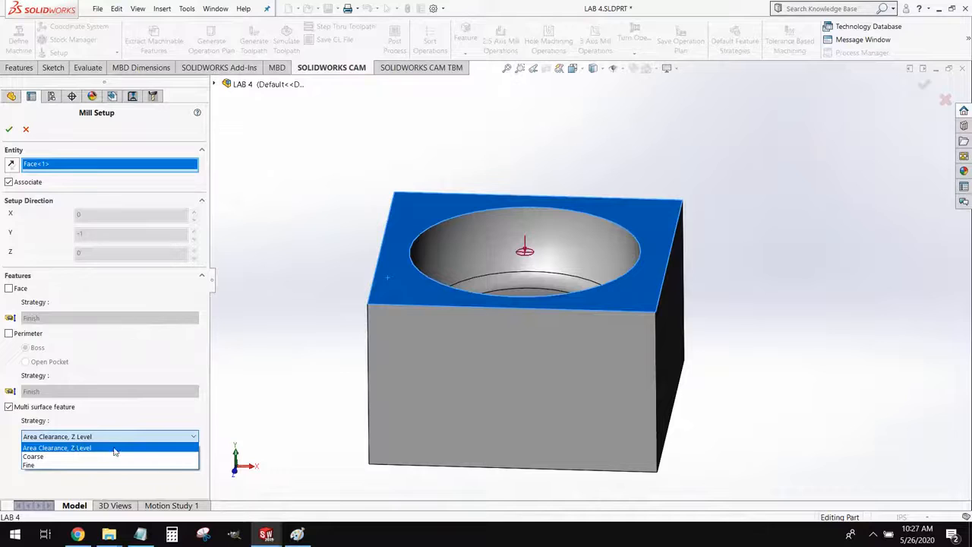
pyautogui.click(89, 448)
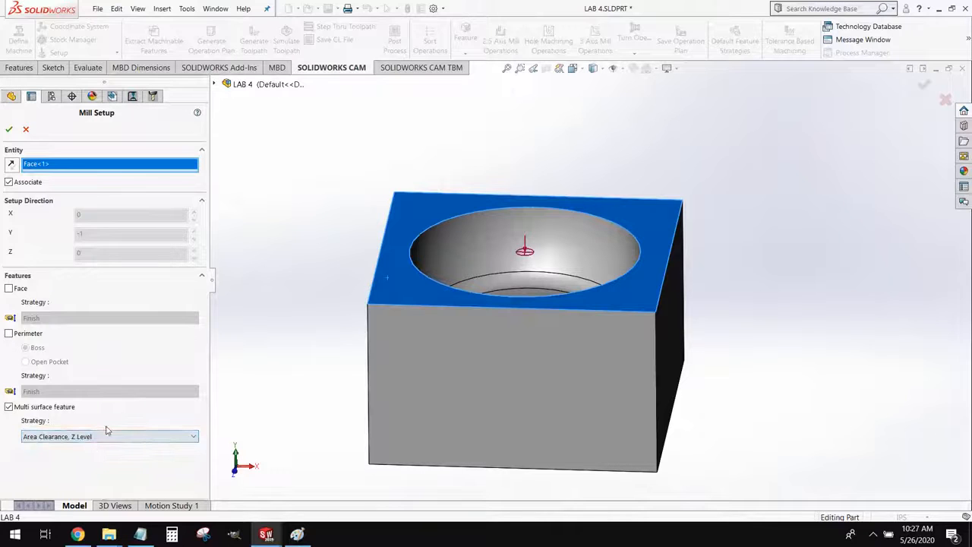
pyautogui.click(9, 130)
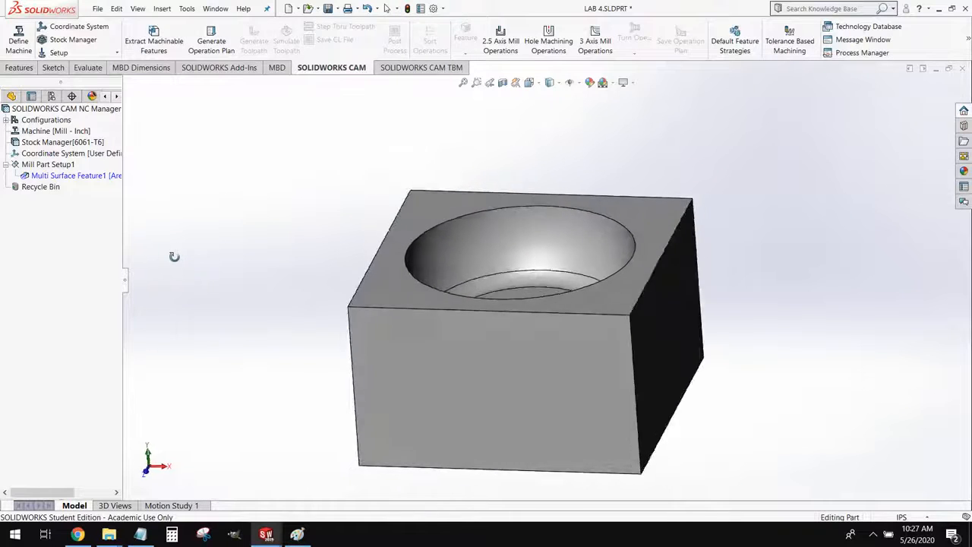
pyautogui.click(154, 46)
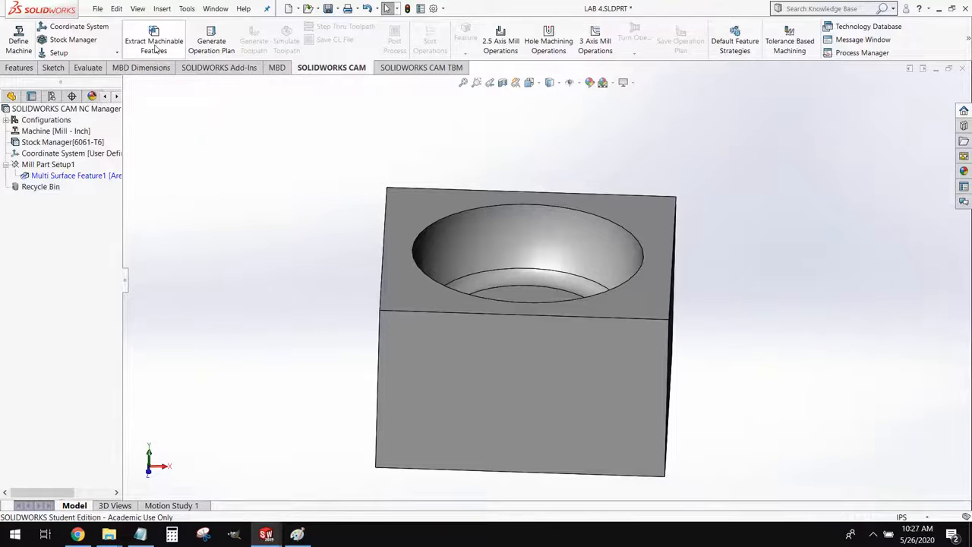
# Generate the operation plan from the multi surface feature and review the resulting Area Clearance and Z Level operations
pyautogui.click(96, 179)
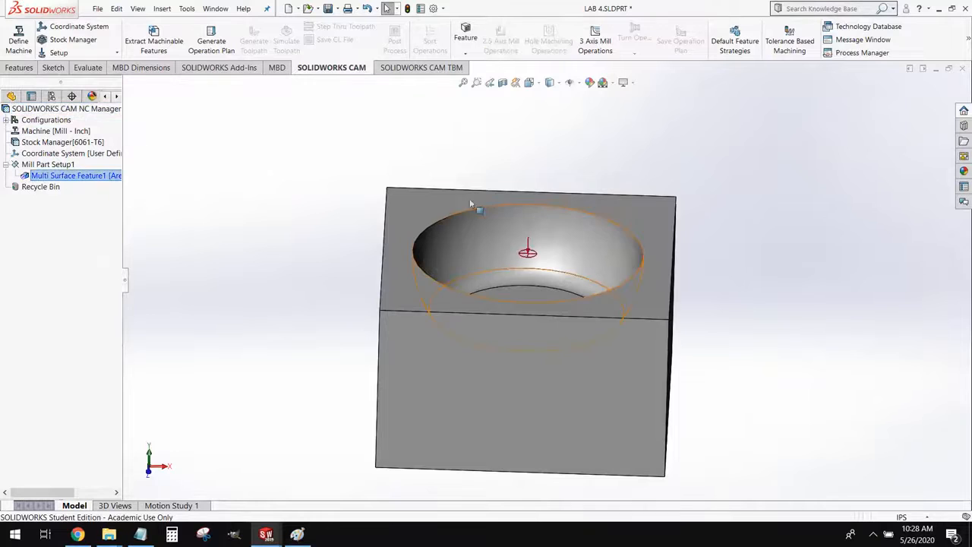
pyautogui.click(226, 52)
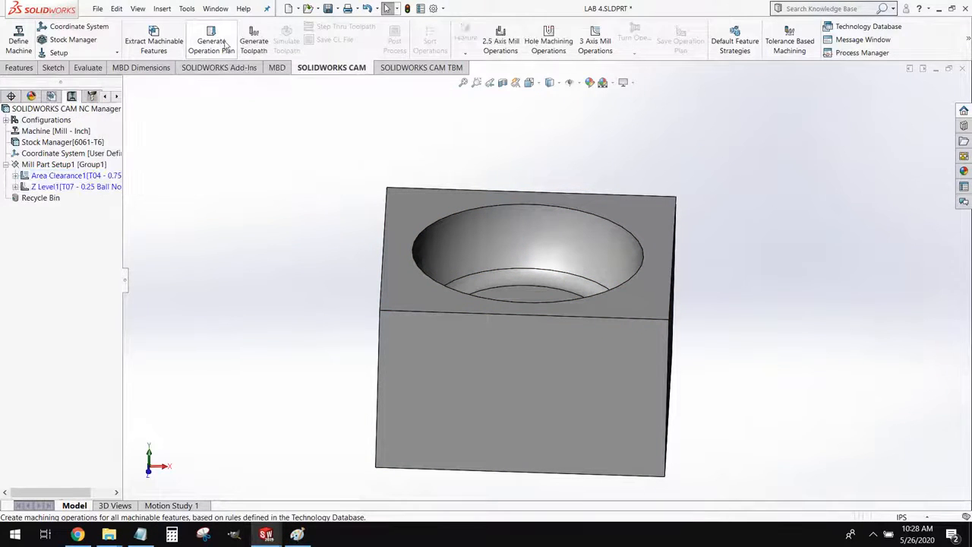
pyautogui.click(70, 177)
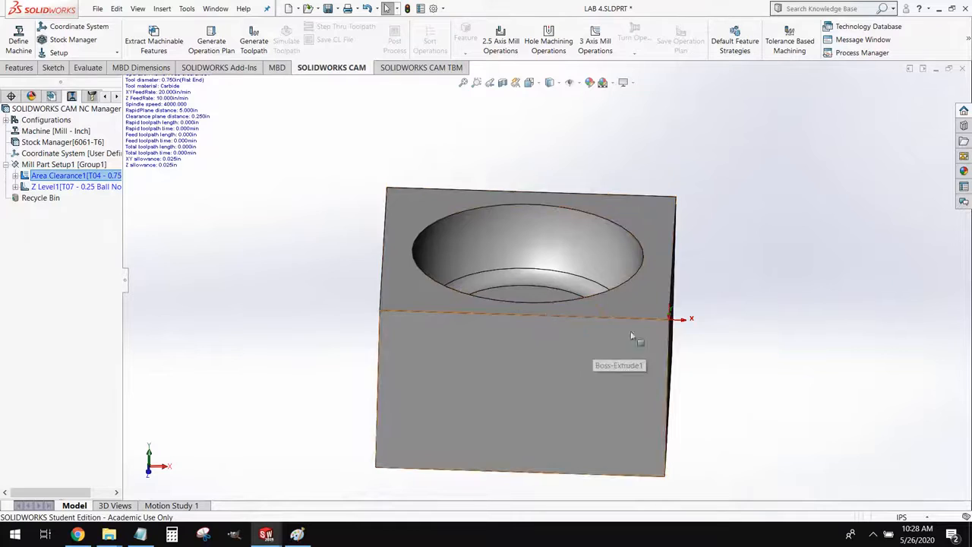
pyautogui.click(69, 188)
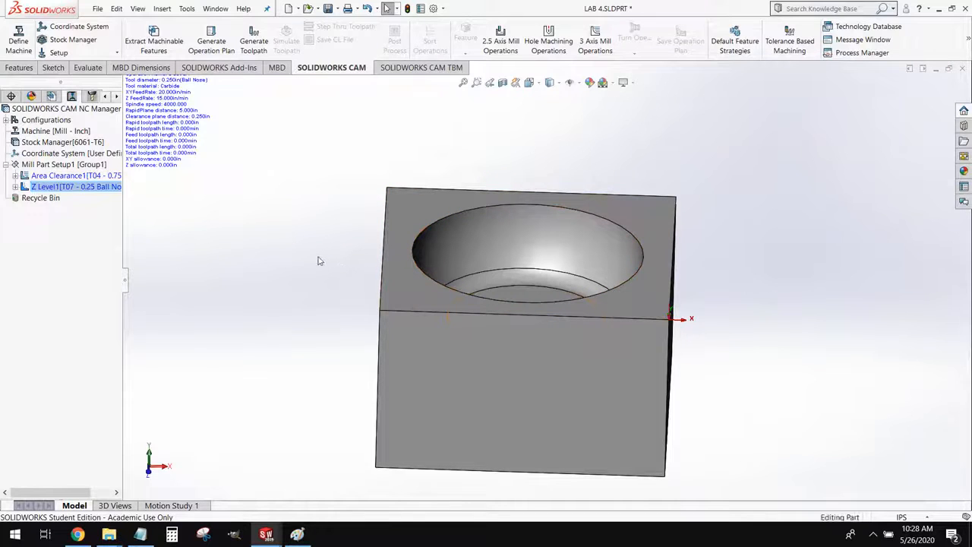
# Generate the toolpaths for the mill setup and inspect the Area Clearance and Z Level paths in the pocket
pyautogui.click(257, 47)
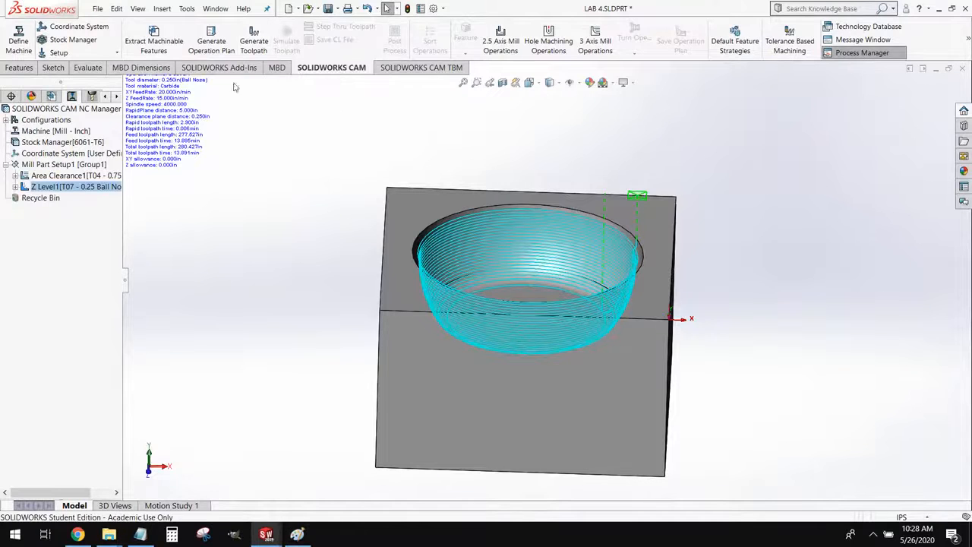
pyautogui.click(76, 176)
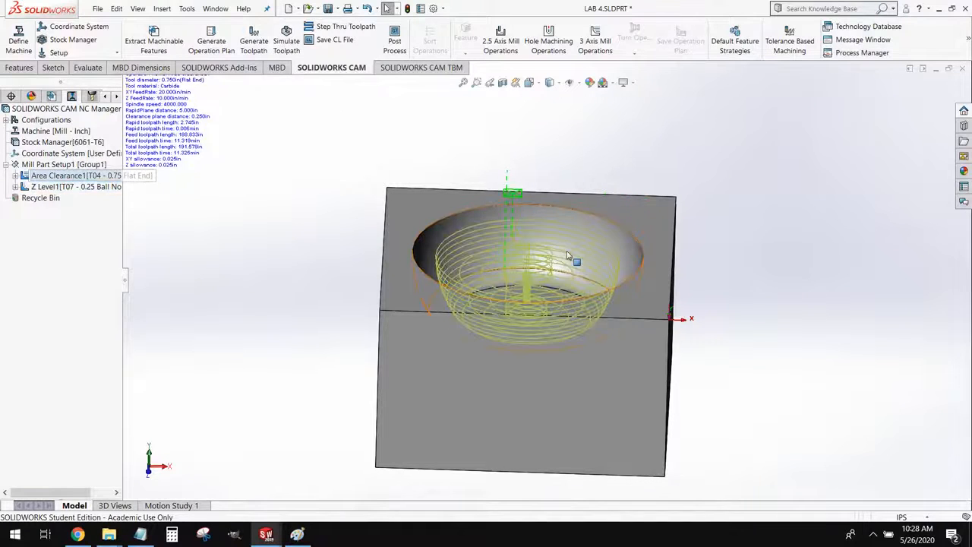
pyautogui.scroll(-2, 570, 251)
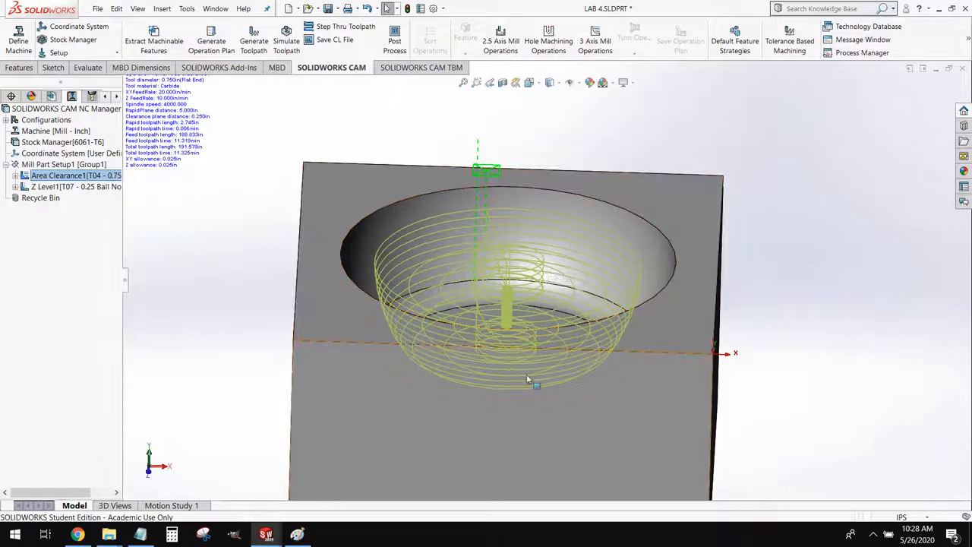
pyautogui.click(88, 192)
pyautogui.click(88, 191)
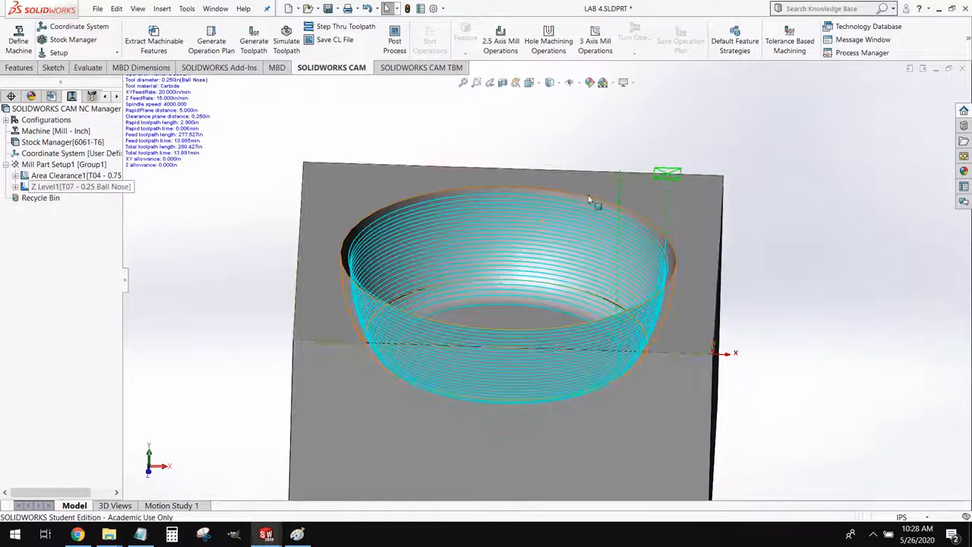
pyautogui.scroll(1, 713, 297)
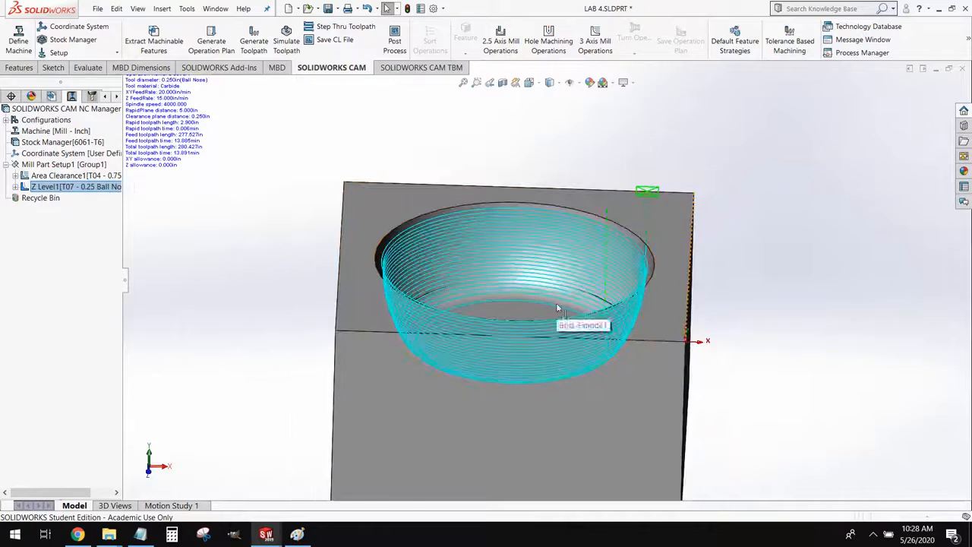
pyautogui.moveTo(557, 309); pyautogui.dragTo(529, 316, button='middle')
# Start the toolpath simulation at reduced speed, observe the first roughing cuts, and raise the playback speed to maximum
pyautogui.click(254, 42)
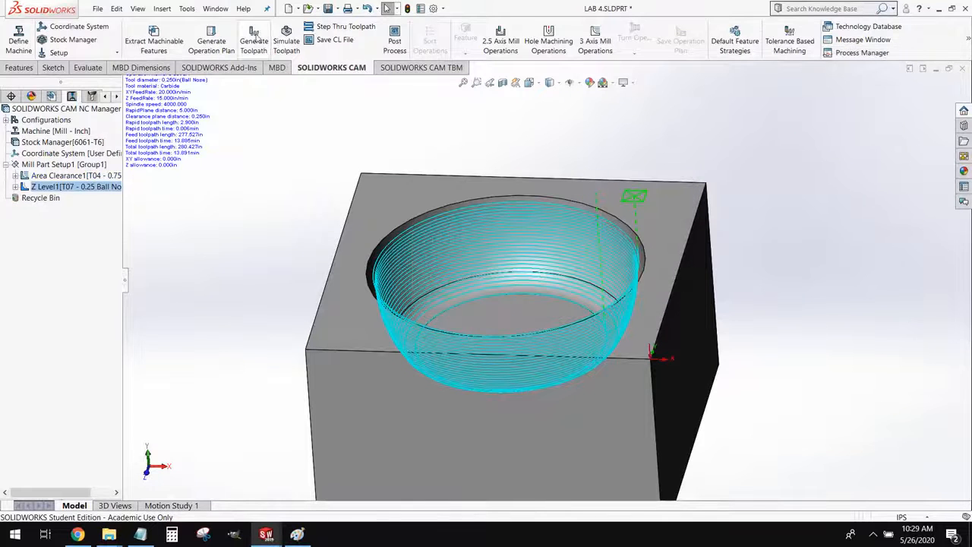
pyautogui.click(286, 38)
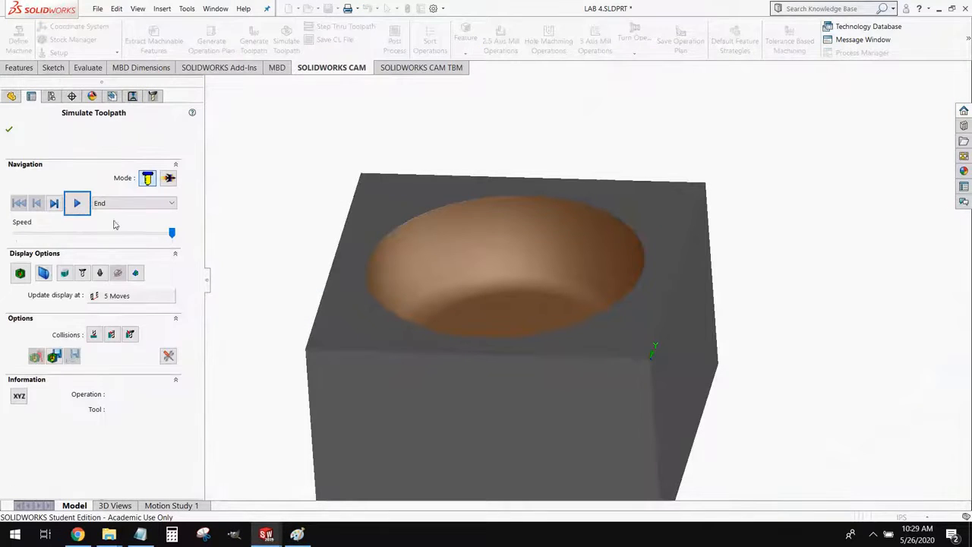
pyautogui.click(169, 234)
pyautogui.click(77, 203)
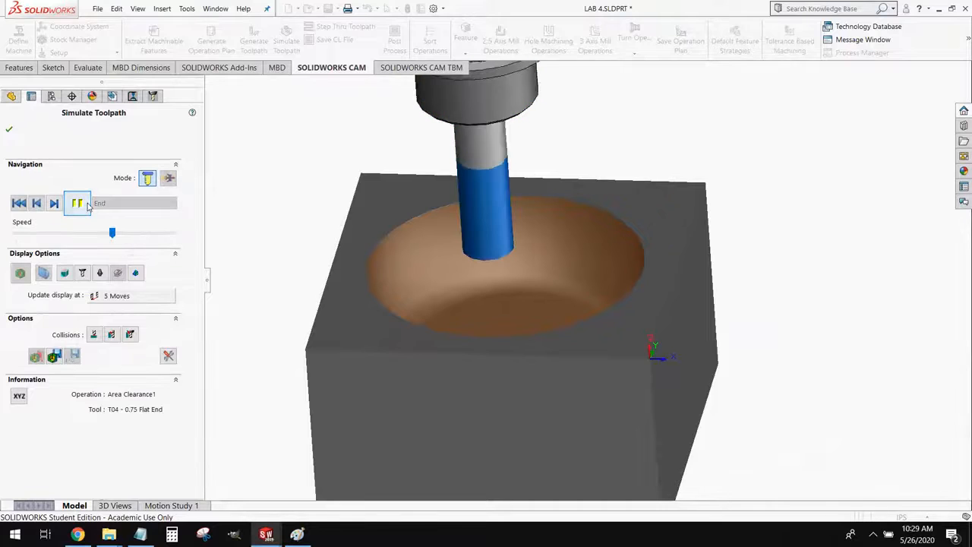
pyautogui.moveTo(423, 357); pyautogui.dragTo(433, 318, button='middle')
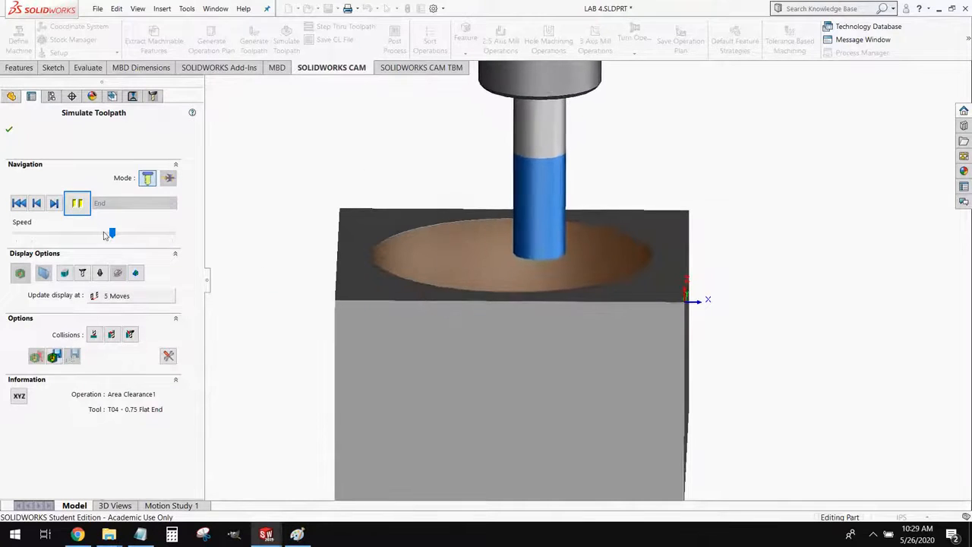
pyautogui.click(139, 235)
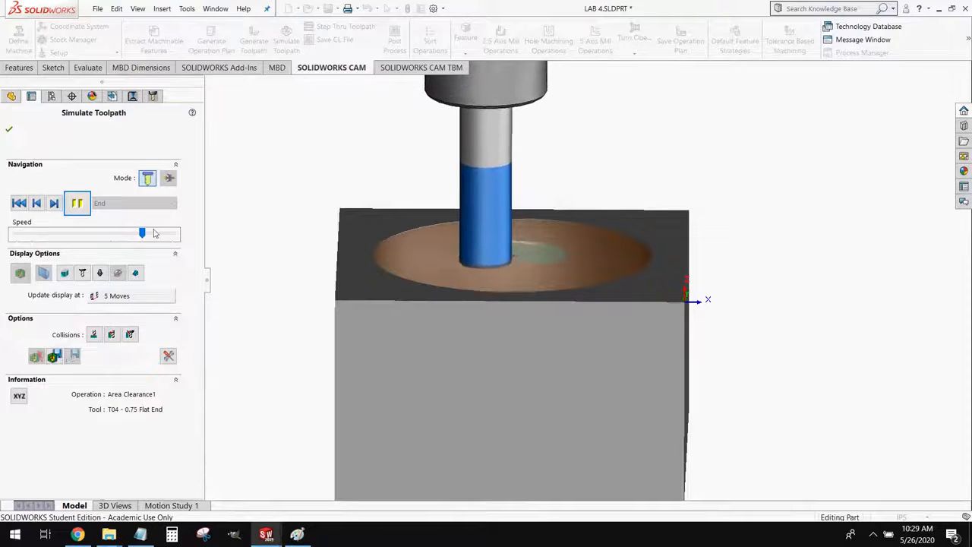
pyautogui.click(161, 234)
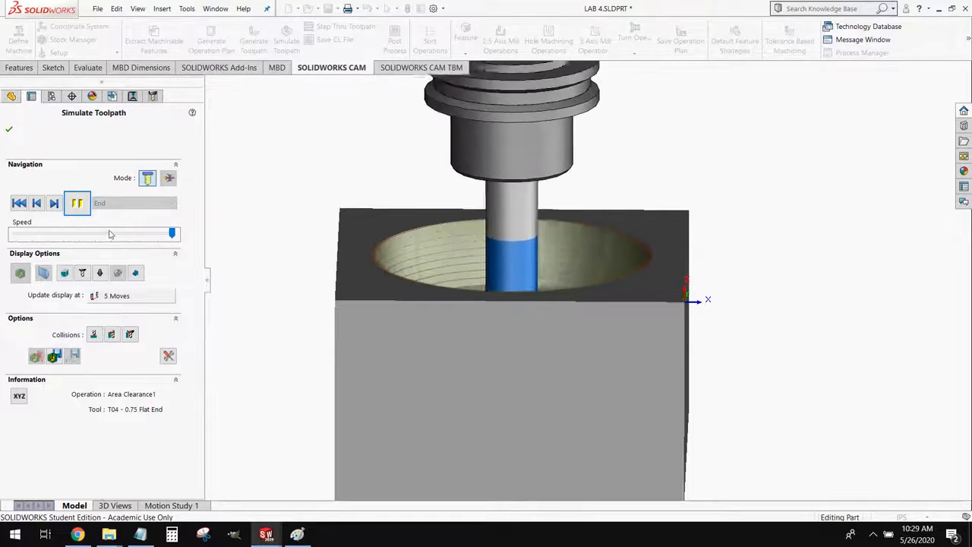
# Pause the simulation during the Z Level operation and examine the roughing steps along the pocket wall in section view
pyautogui.moveTo(450, 263); pyautogui.dragTo(369, 303, button='middle')
pyautogui.scroll(-9, 391, 259)
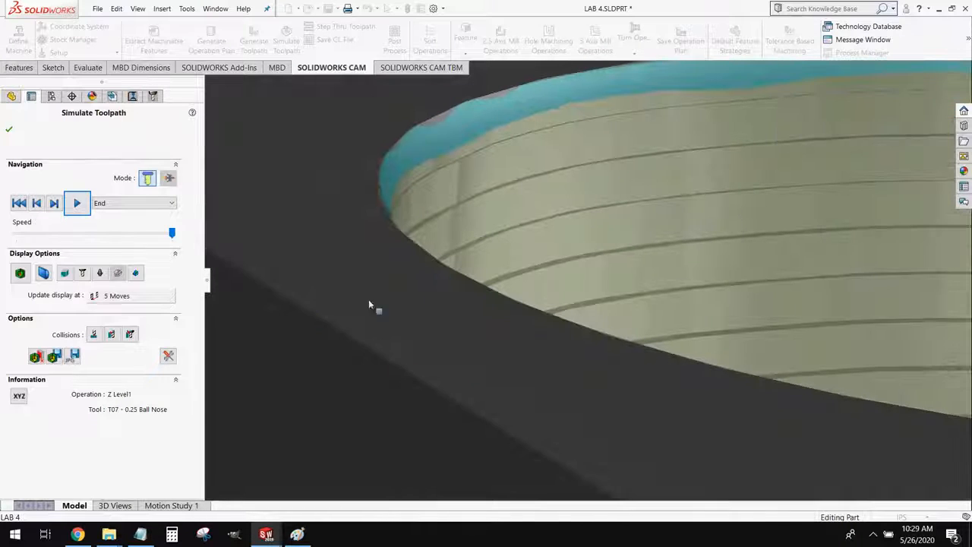
pyautogui.click(46, 273)
pyautogui.scroll(8, 564, 335)
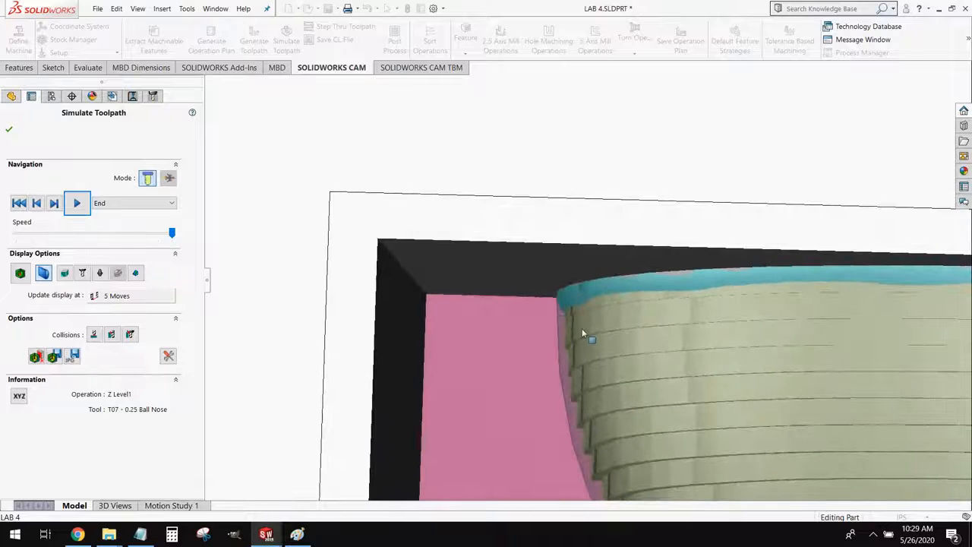
pyautogui.scroll(-3, 566, 311)
pyautogui.scroll(-3, 559, 406)
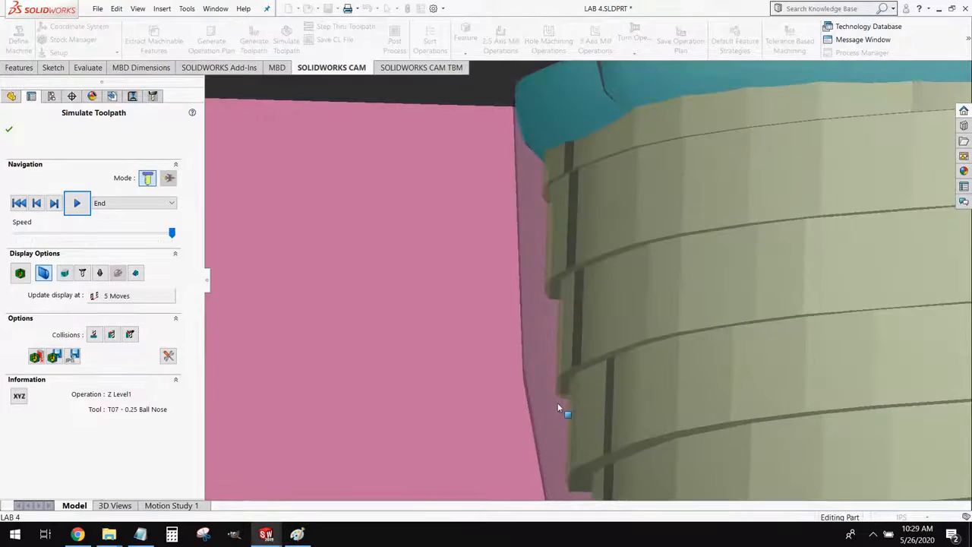
pyautogui.scroll(5, 558, 383)
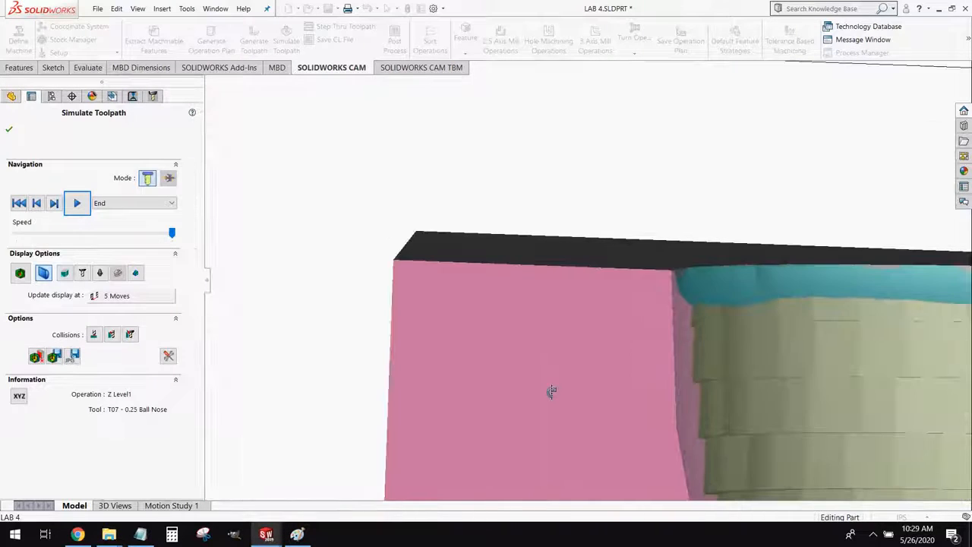
pyautogui.scroll(-3, 677, 410)
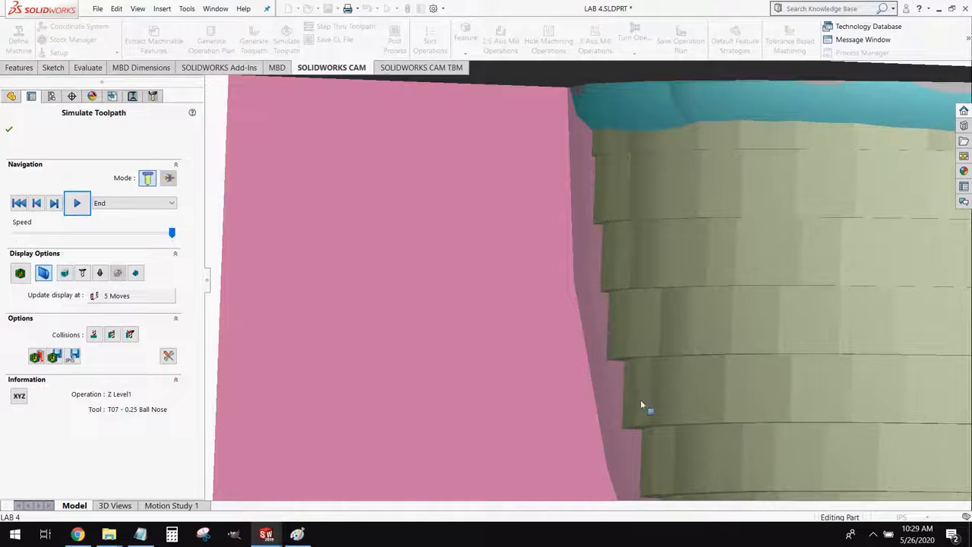
pyautogui.scroll(6, 646, 418)
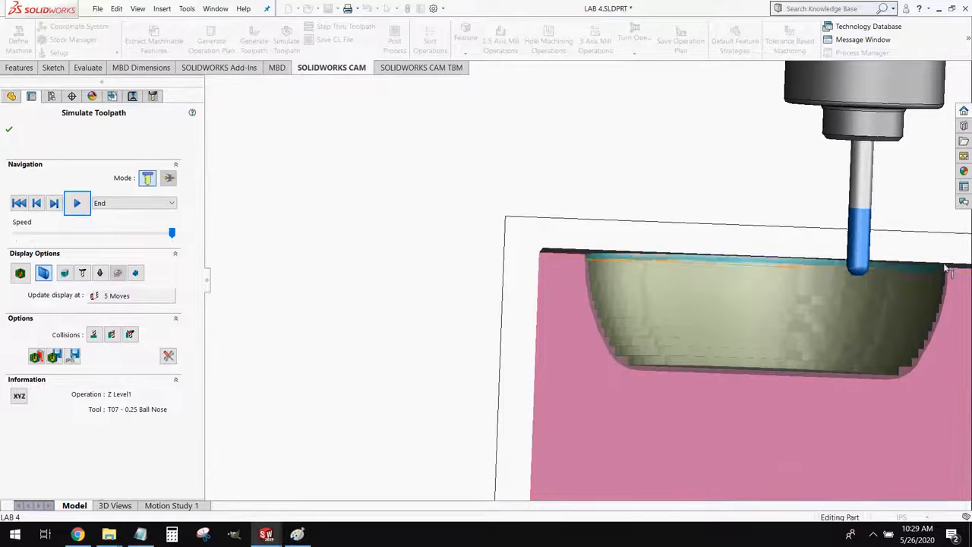
pyautogui.scroll(-4, 860, 294)
pyautogui.scroll(4, 861, 294)
# Resume the simulation and examine in cross-section how the ball nose tool finishes the stepped pocket wall
pyautogui.click(76, 203)
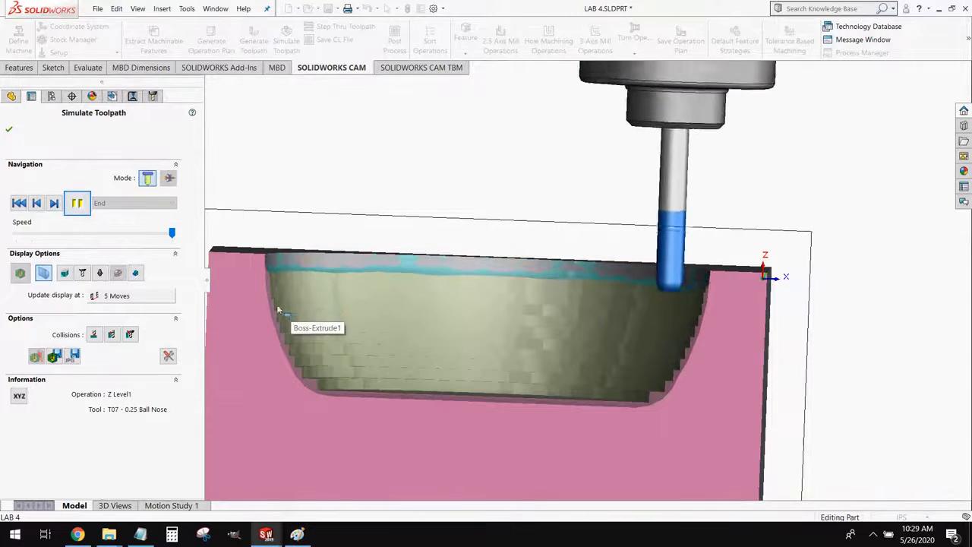
pyautogui.scroll(-5, 390, 290)
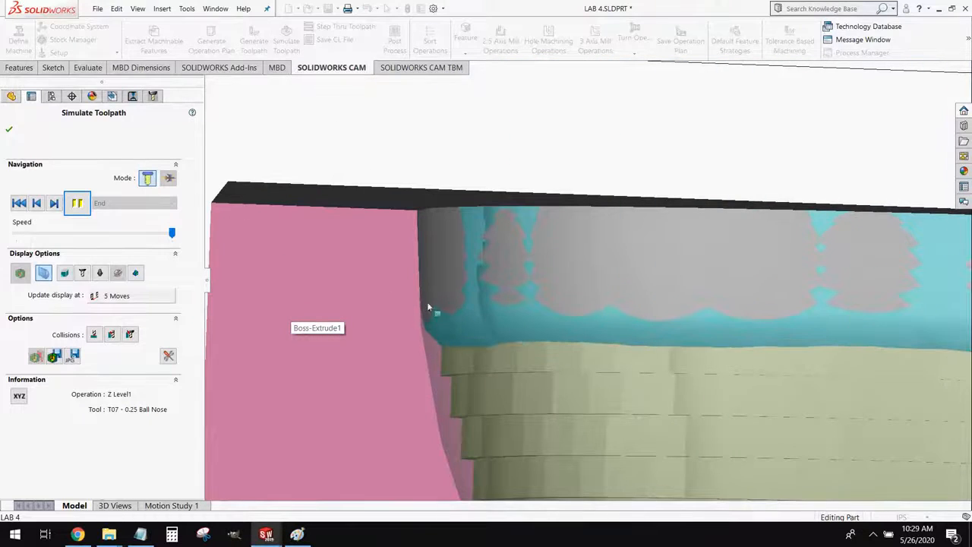
pyautogui.scroll(2, 405, 372)
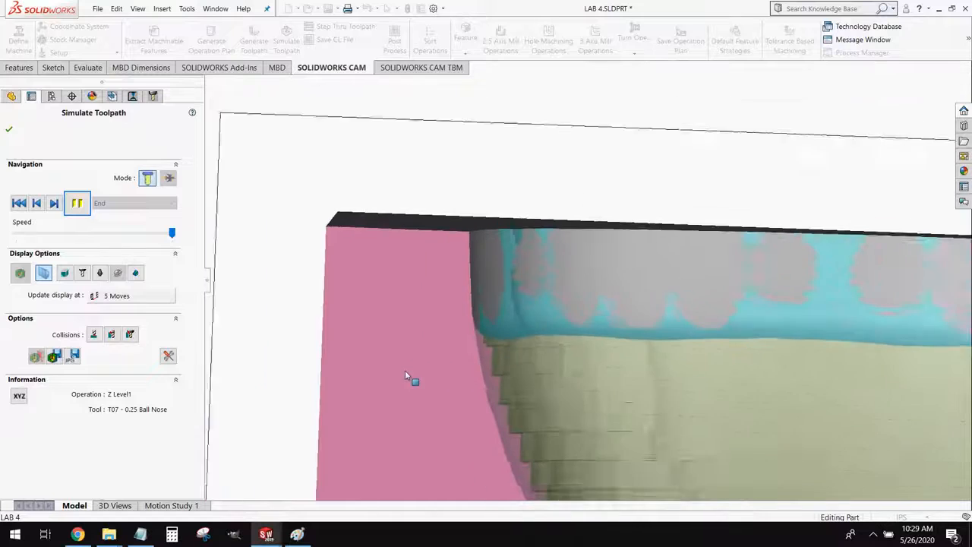
pyautogui.scroll(1, 404, 376)
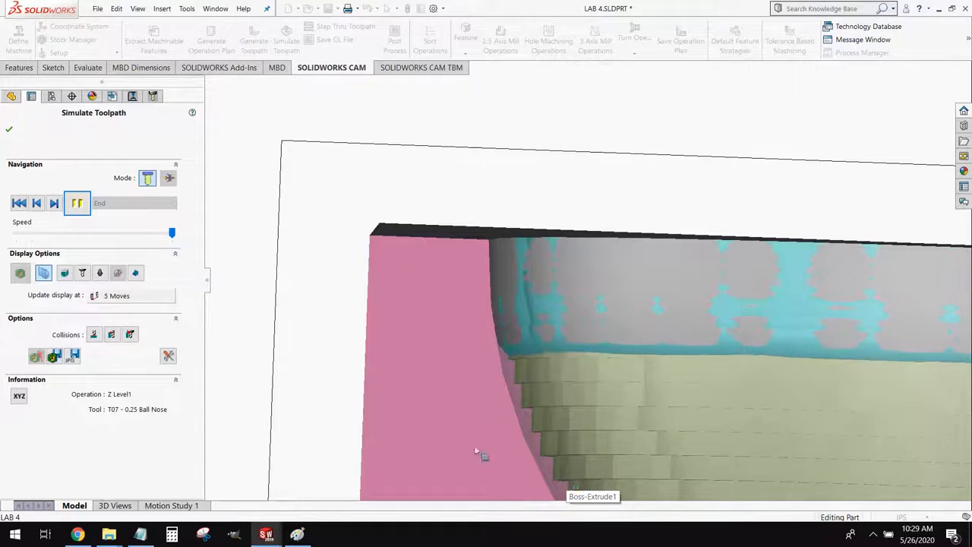
pyautogui.scroll(2, 337, 317)
pyautogui.moveTo(395, 353); pyautogui.dragTo(447, 381, button='middle')
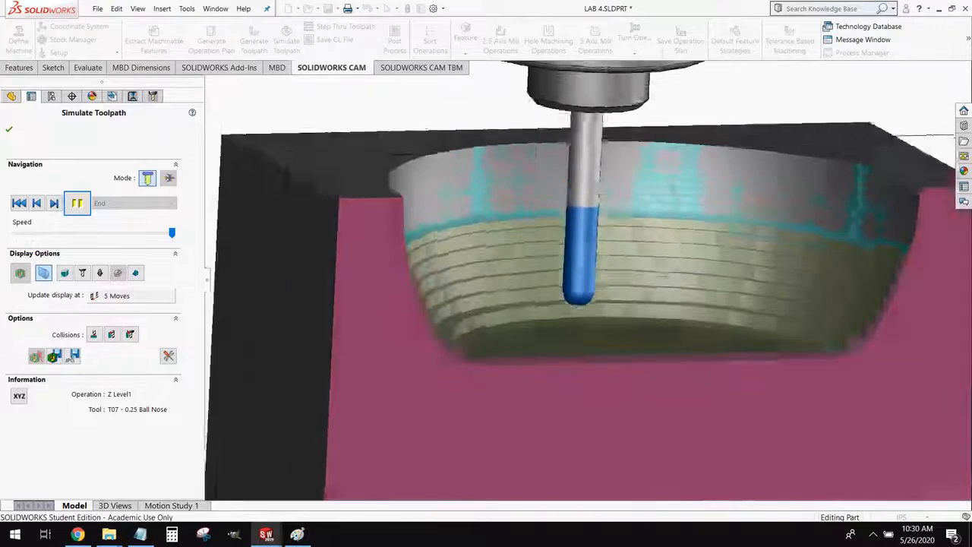
pyautogui.scroll(2, 410, 379)
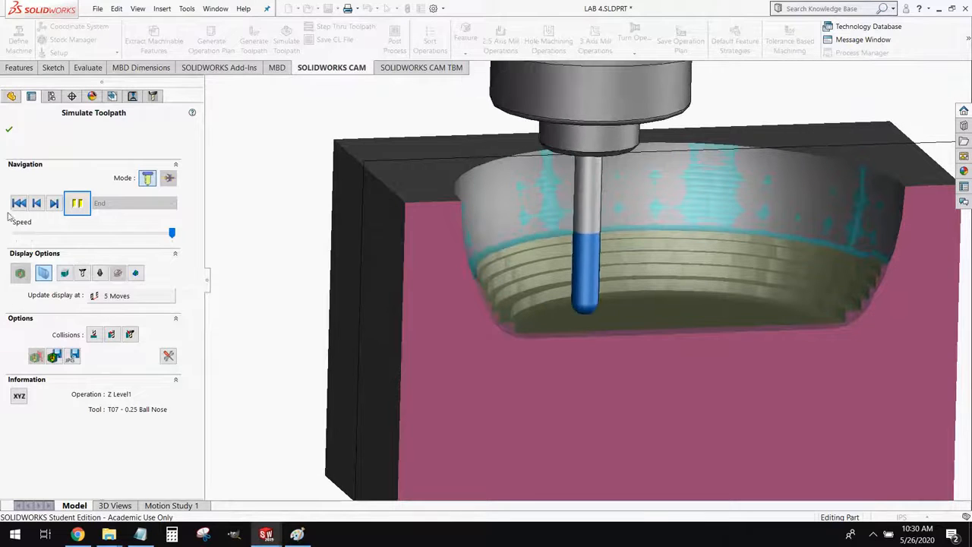
# Turn off the section view, run the Z Level simulation to the end, and examine the machined pocket
pyautogui.click(77, 203)
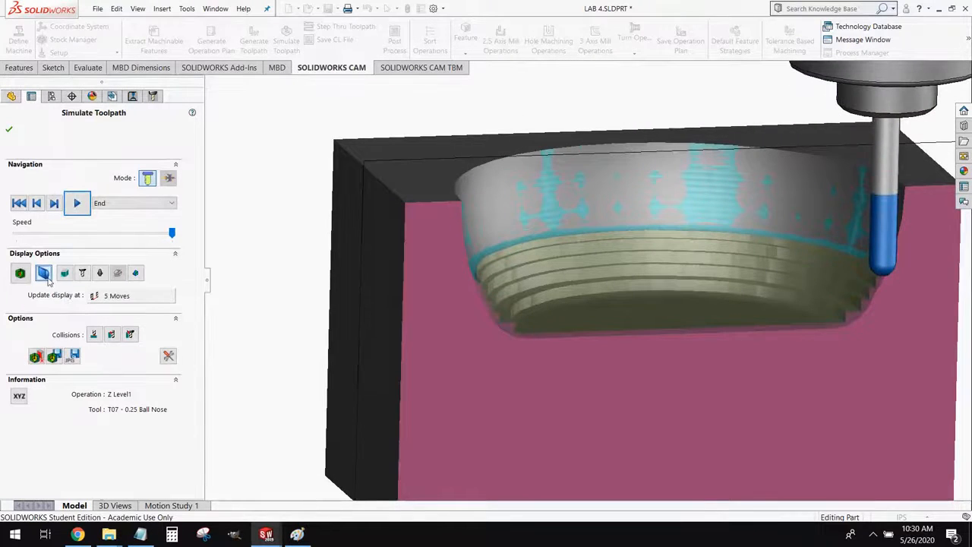
pyautogui.click(46, 276)
pyautogui.click(76, 203)
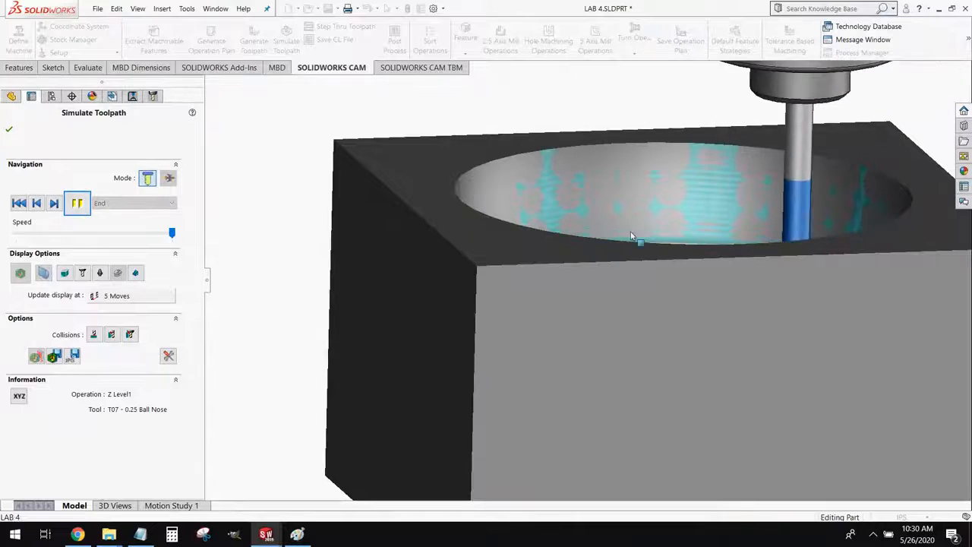
pyautogui.moveTo(631, 236); pyautogui.dragTo(635, 283, button='middle')
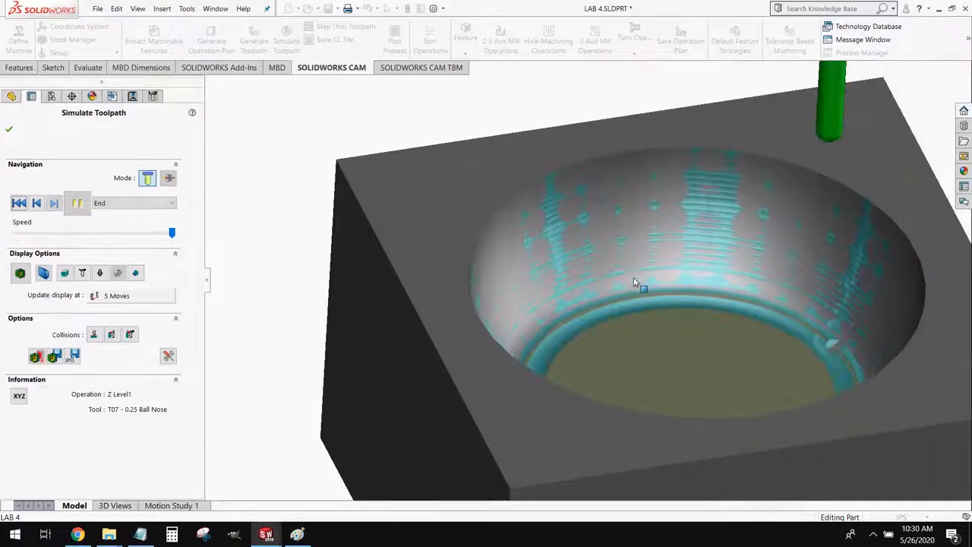
pyautogui.scroll(-3, 698, 348)
pyautogui.moveTo(699, 349); pyautogui.dragTo(653, 329, button='middle')
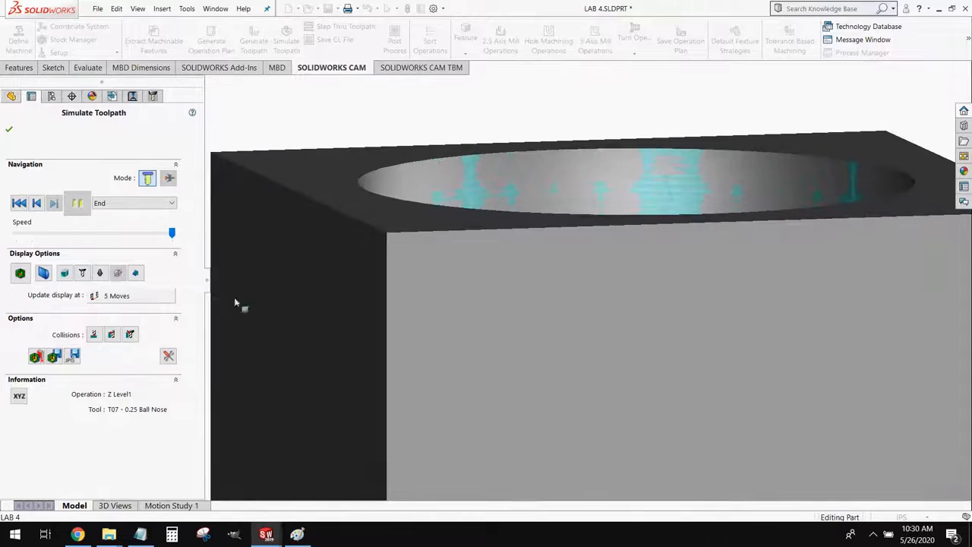
# Section the finished simulation again and examine the pocket's lower wall, bottom corner and floor for remaining material
pyautogui.click(44, 272)
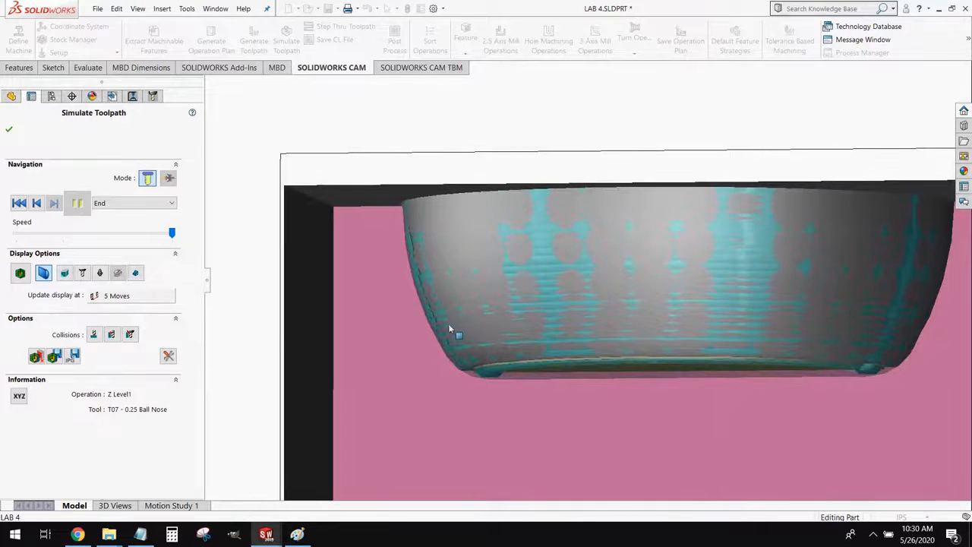
pyautogui.scroll(-2, 439, 328)
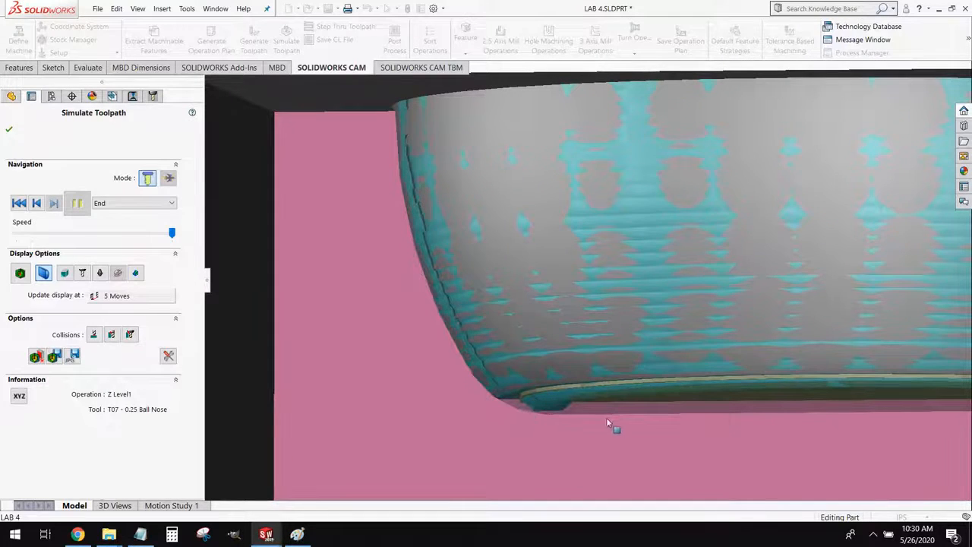
pyautogui.moveTo(602, 416); pyautogui.dragTo(531, 383, button='middle')
pyautogui.moveTo(473, 225); pyautogui.dragTo(480, 236, button='middle')
pyautogui.scroll(3, 479, 236)
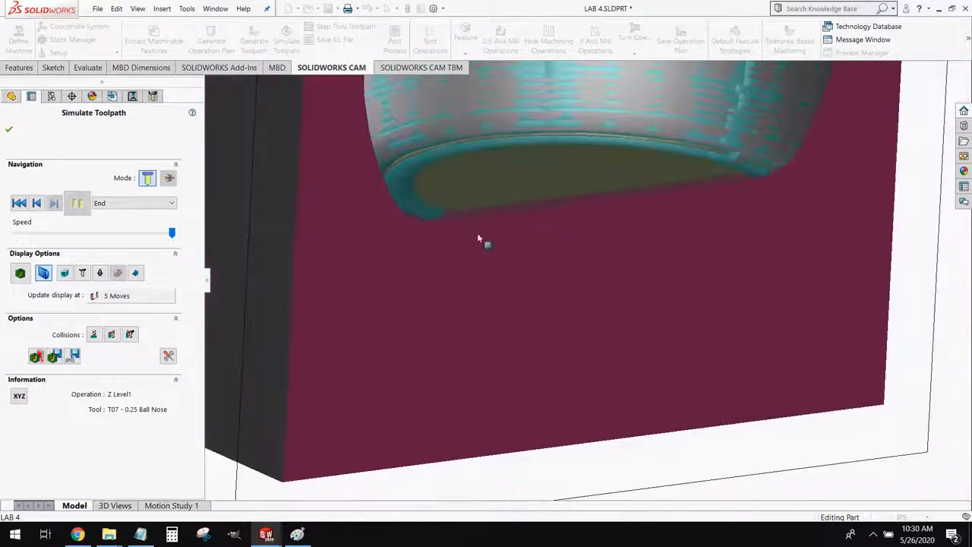
pyautogui.scroll(-2, 434, 207)
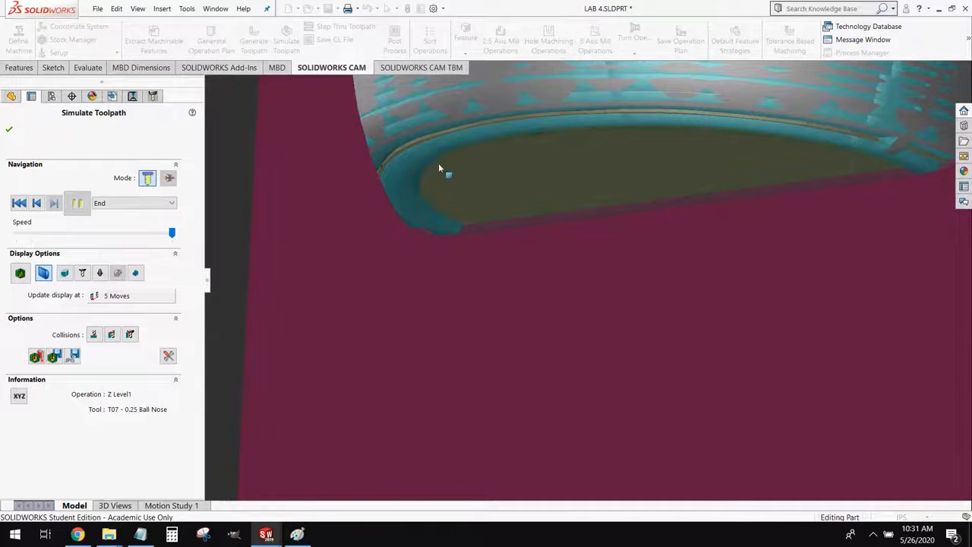
# Inspect the sectioned pocket and the whole cut block from an angle, and close the toolpath simulation
pyautogui.moveTo(438, 162); pyautogui.dragTo(371, 208, button='middle')
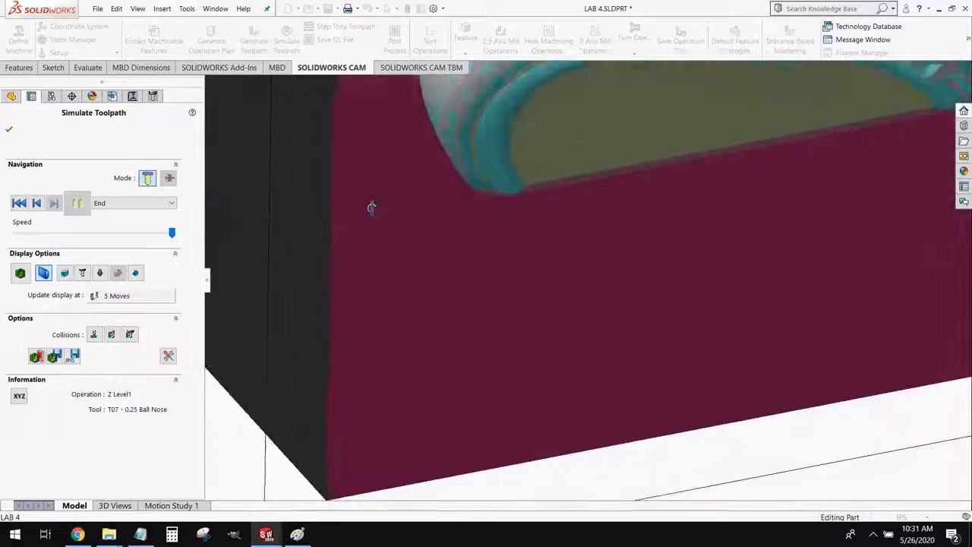
pyautogui.scroll(3, 440, 163)
pyautogui.scroll(3, 665, 171)
pyautogui.scroll(-4, 616, 140)
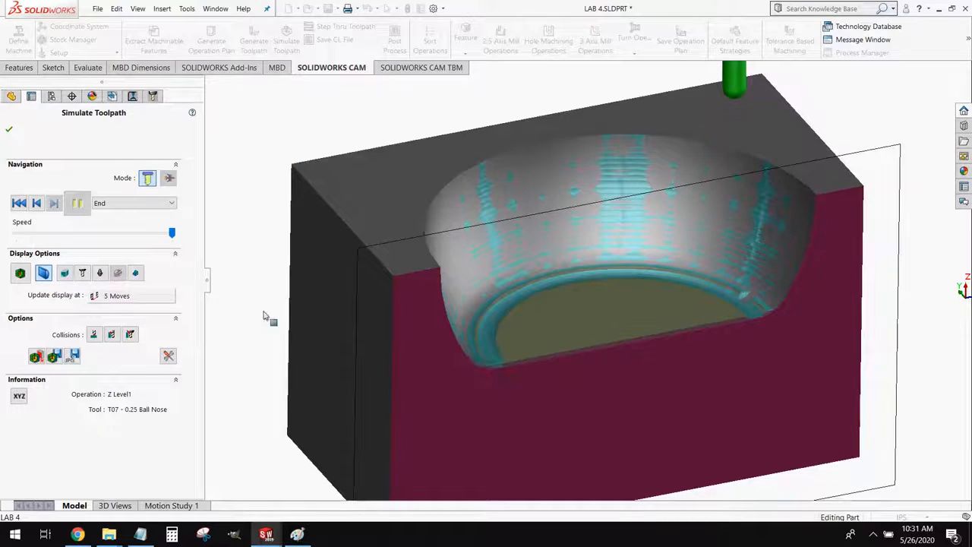
pyautogui.click(10, 130)
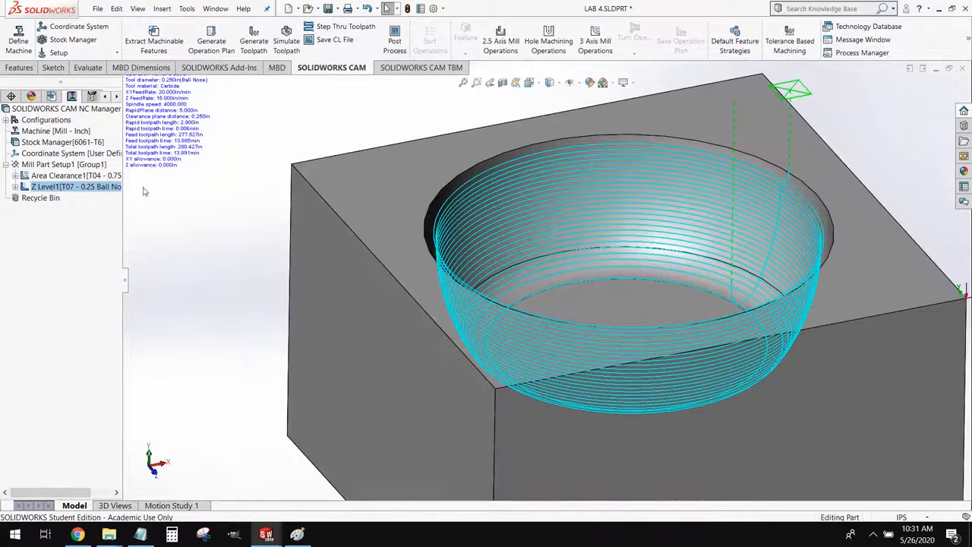
# Open the Area Clearance operation's parameters, check its tool, and define its feeds and speeds by Operation
pyautogui.moveTo(51, 176)
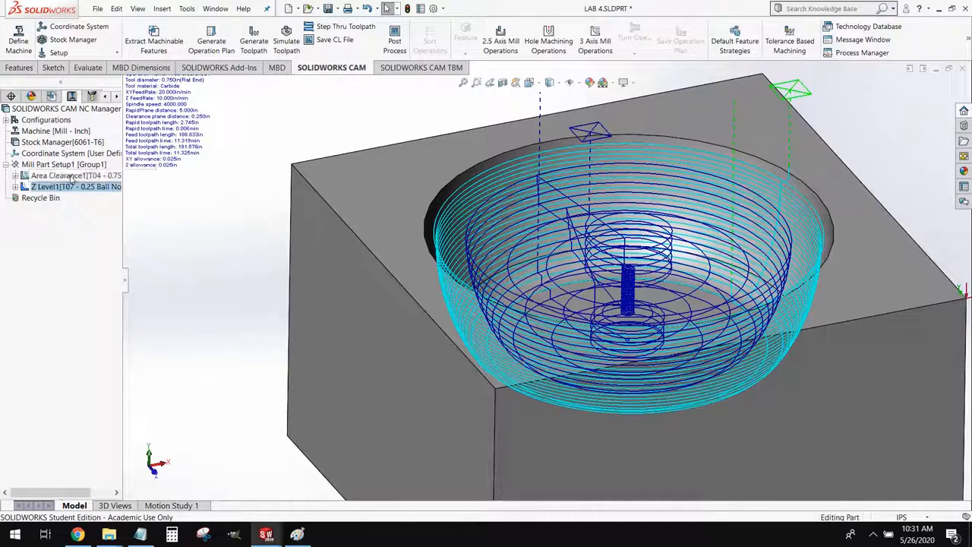
pyautogui.rightClick(72, 177)
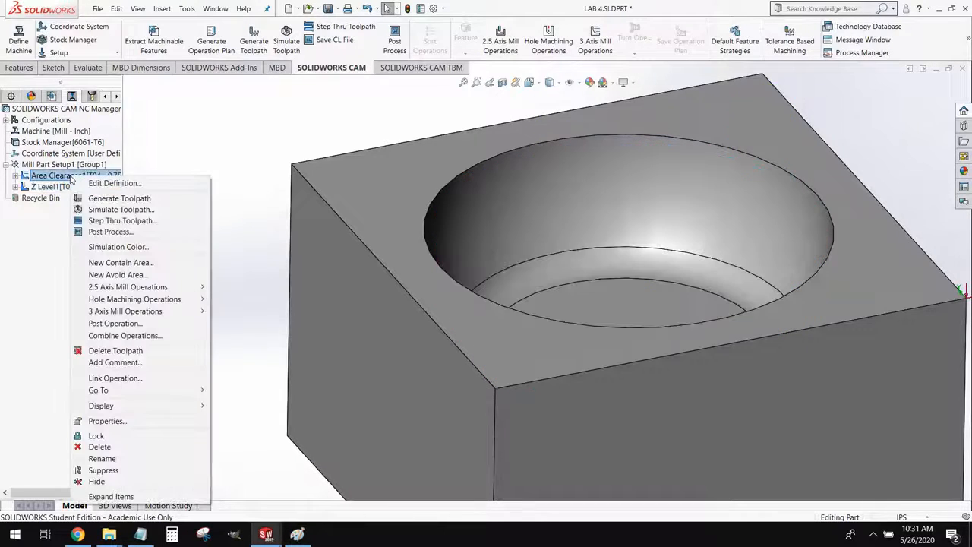
pyautogui.click(154, 188)
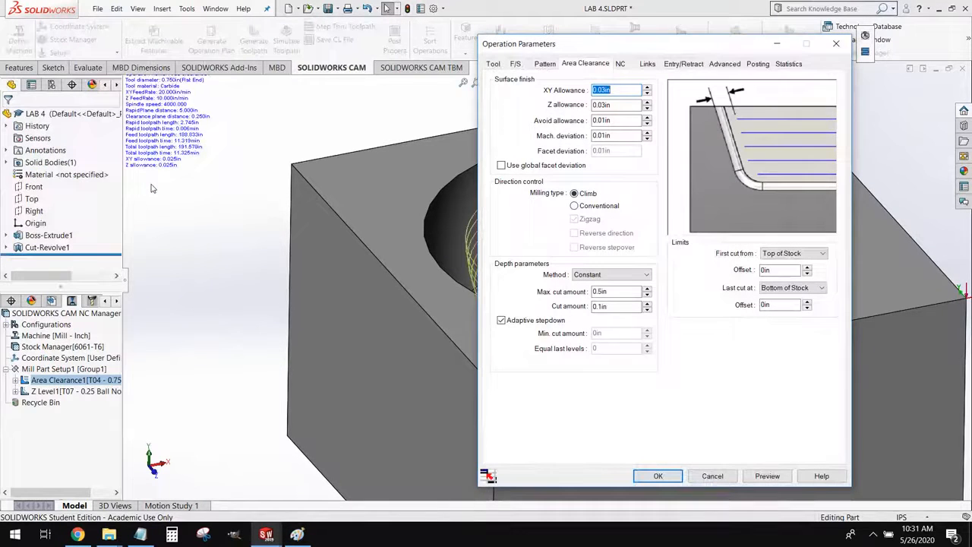
pyautogui.click(493, 64)
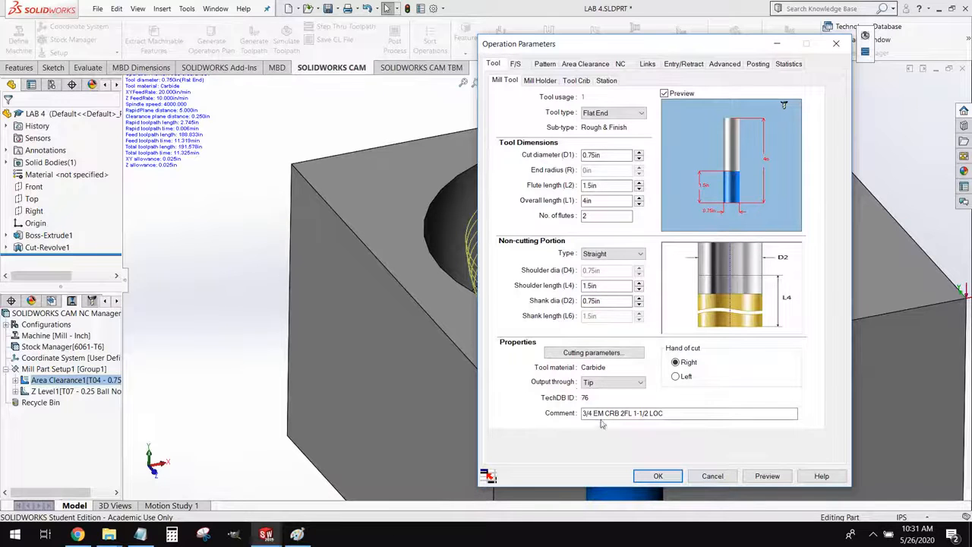
pyautogui.click(518, 63)
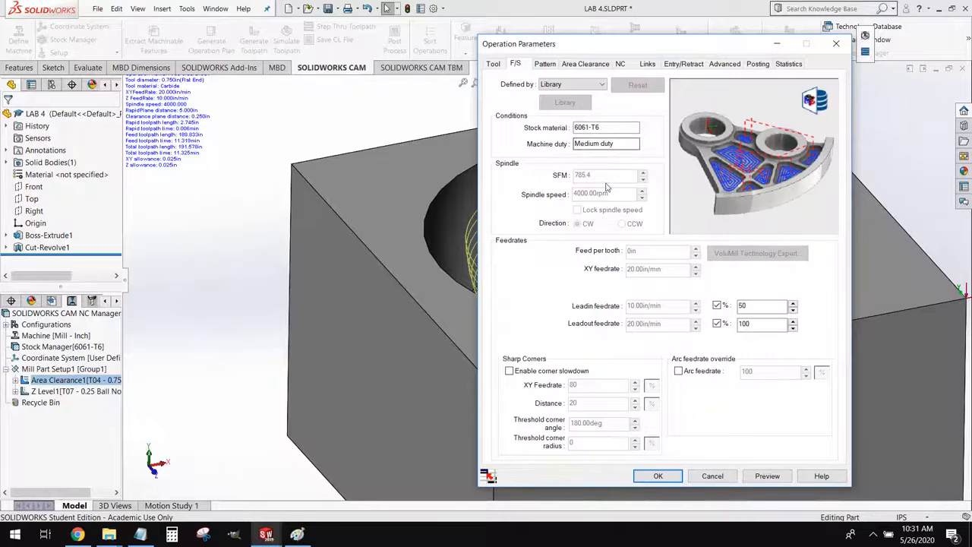
pyautogui.click(577, 85)
pyautogui.click(566, 96)
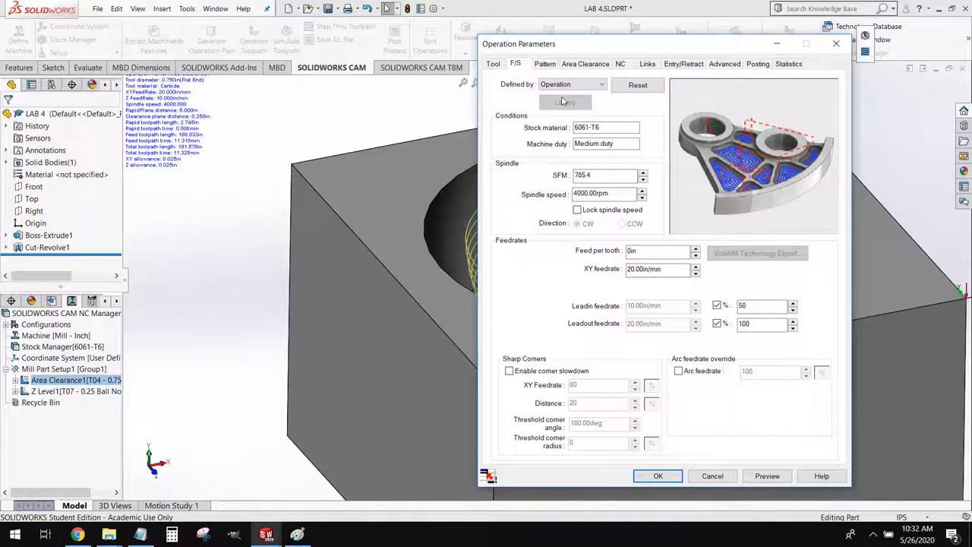
# Set the Area Clearance spindle speed to 3200 rpm and the XY feedrate to 12 in/min
pyautogui.doubleClick(636, 195)
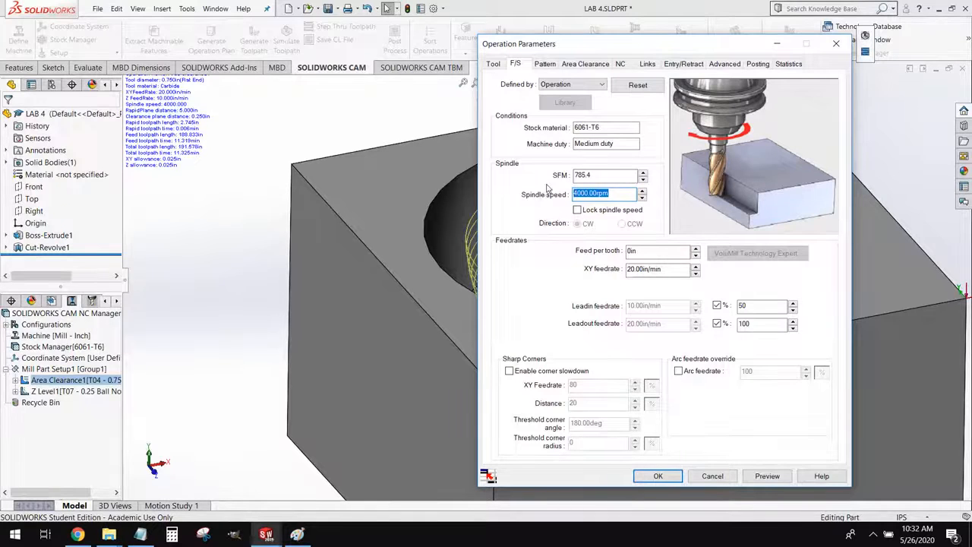
pyautogui.write('3200')
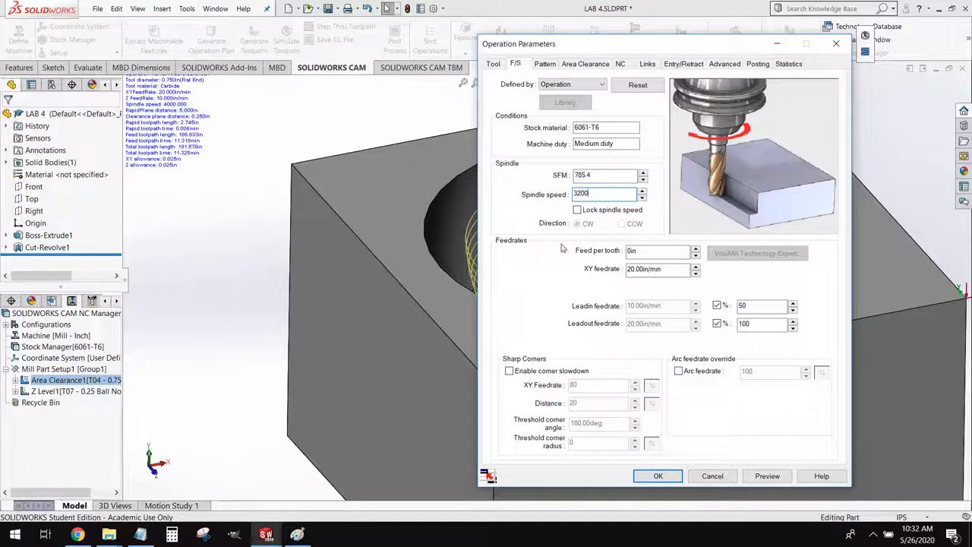
pyautogui.click(670, 270)
pyautogui.moveTo(676, 267); pyautogui.dragTo(616, 261)
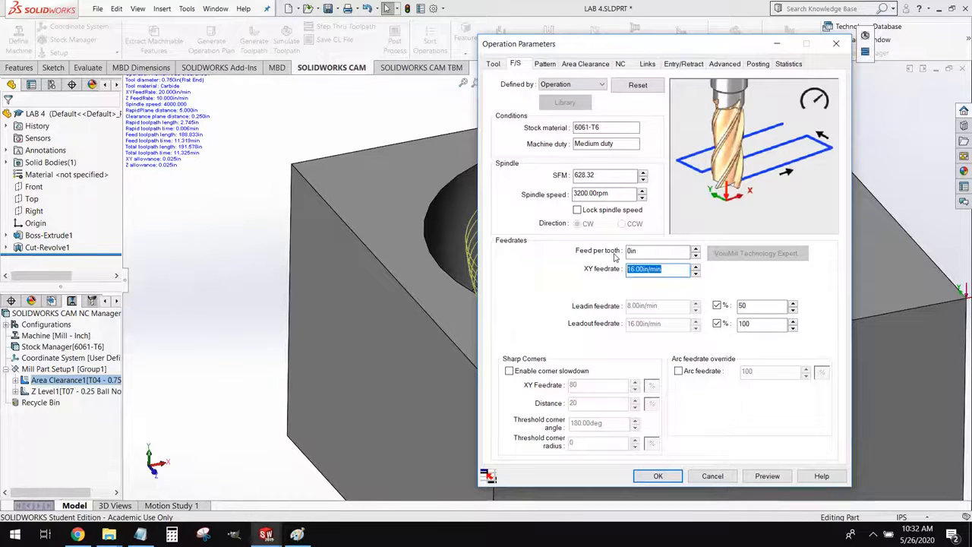
pyautogui.write('12')
# Review the pattern and area clearance settings, and examine the roughing toolpath inside the pocket with the parameters beside it
pyautogui.click(544, 65)
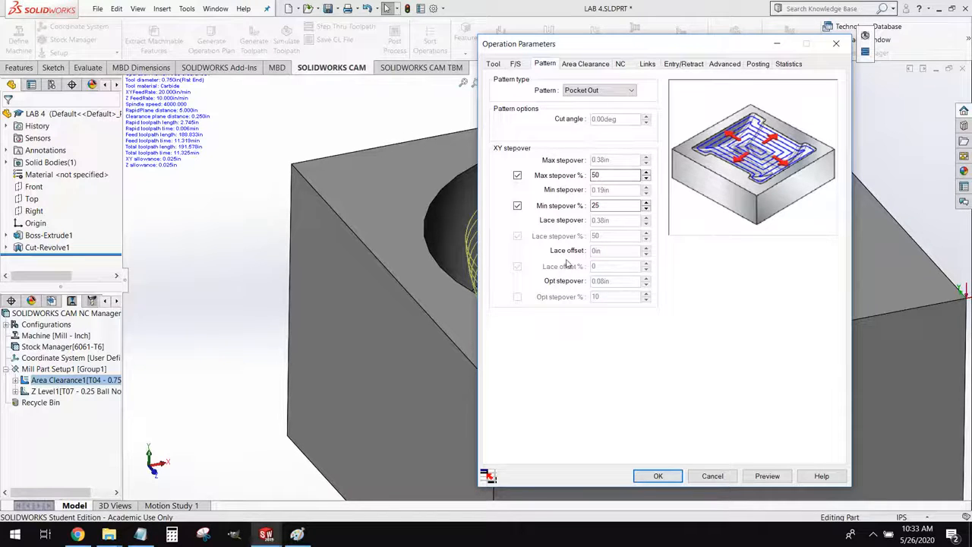
pyautogui.click(584, 65)
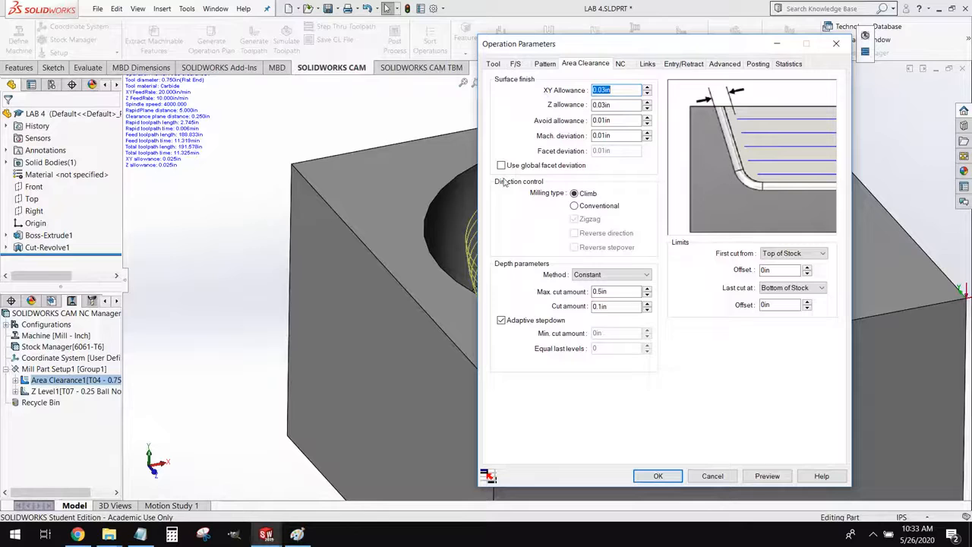
pyautogui.scroll(2, 418, 200)
pyautogui.scroll(3, 436, 217)
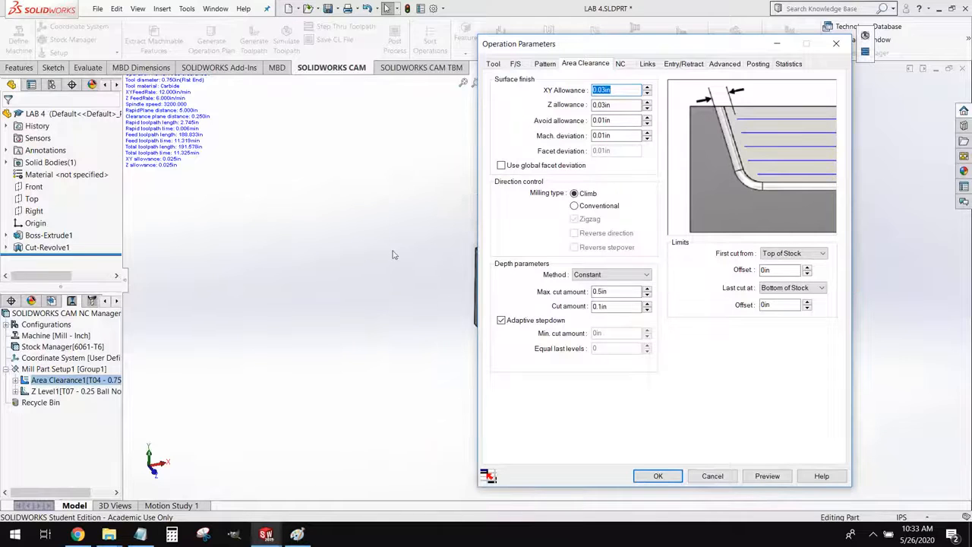
pyautogui.scroll(-2, 395, 255)
pyautogui.moveTo(638, 50); pyautogui.dragTo(346, 89)
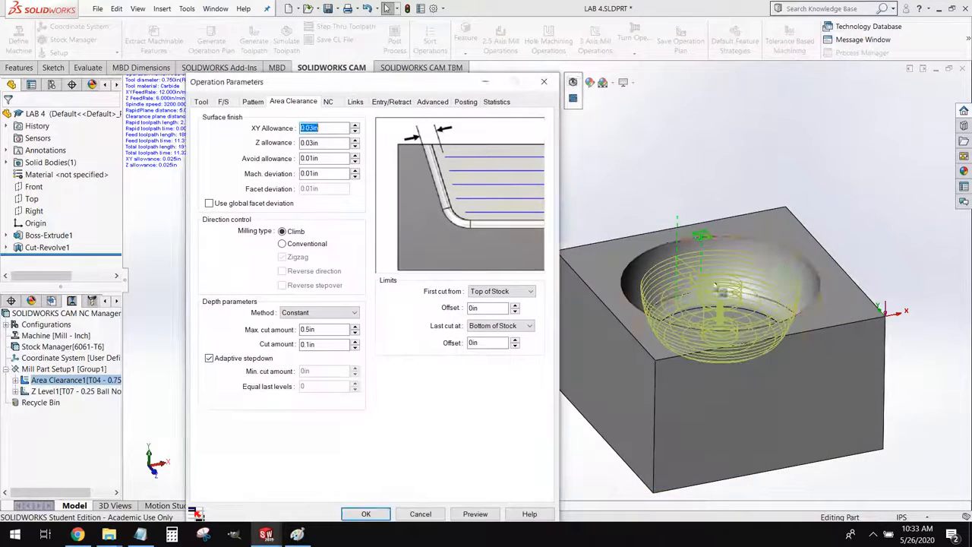
pyautogui.scroll(-3, 612, 355)
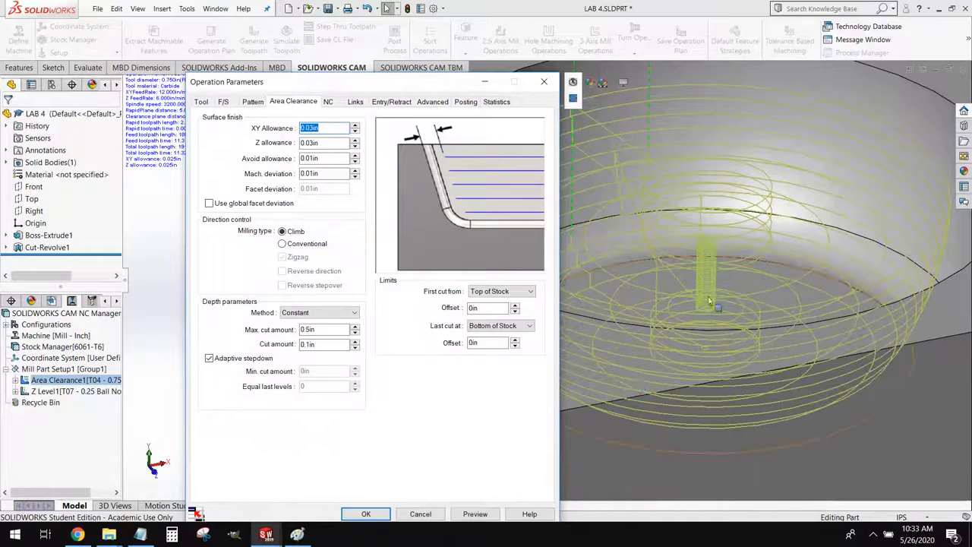
pyautogui.moveTo(732, 304); pyautogui.dragTo(602, 335, button='middle')
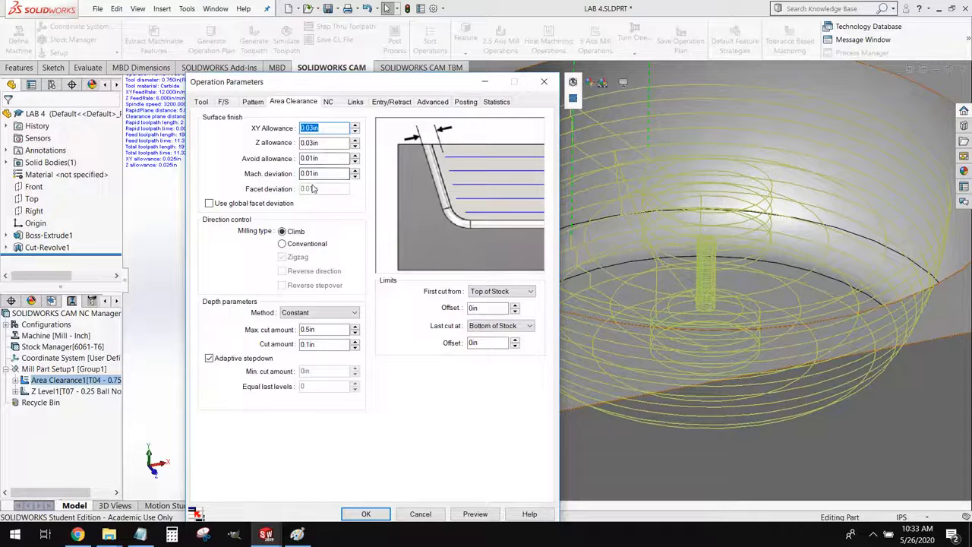
# Set the XY allowance, Z allowance, avoid allowance and machining deviation of the Area Clearance operation to 0 in
pyautogui.write('0')
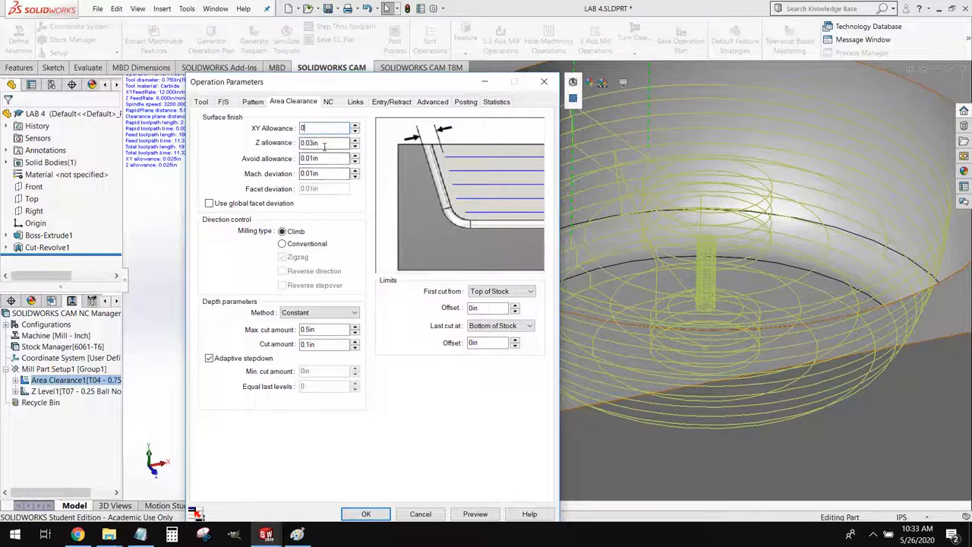
pyautogui.press('Tab')
pyautogui.write('0')
pyautogui.press('Tab')
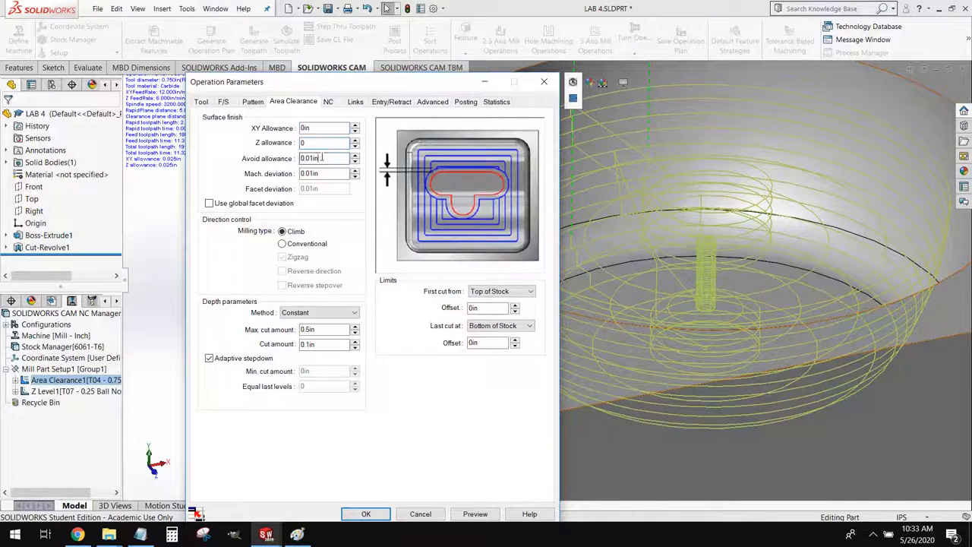
pyautogui.write('0')
pyautogui.press('Tab')
pyautogui.write('0')
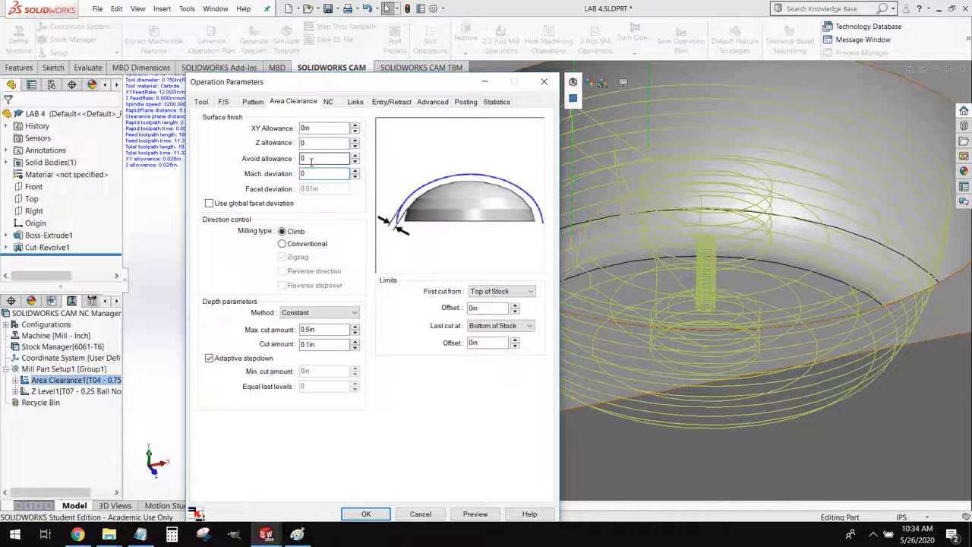
# Set both the maximum cut amount and the cut amount of the Area Clearance operation to 0.05 in
pyautogui.doubleClick(309, 330)
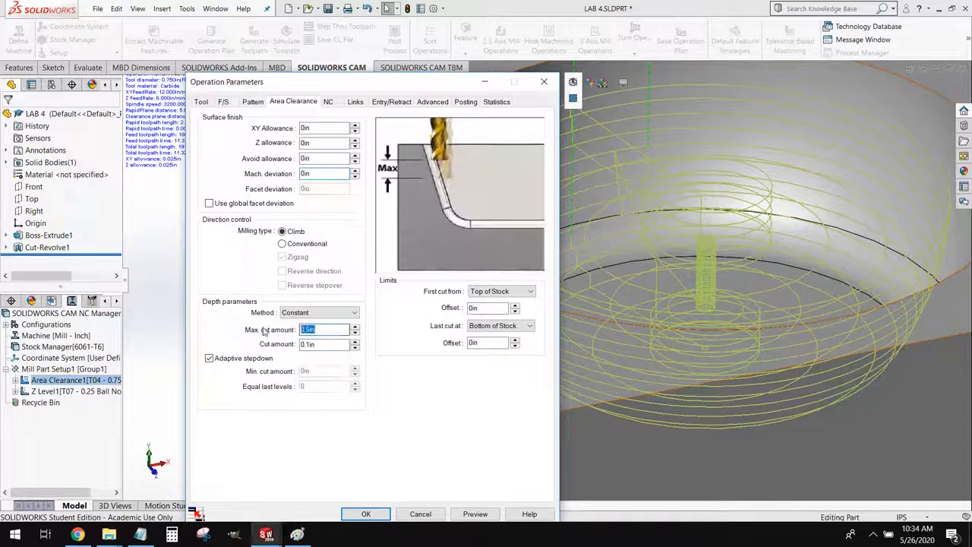
pyautogui.write('.025')
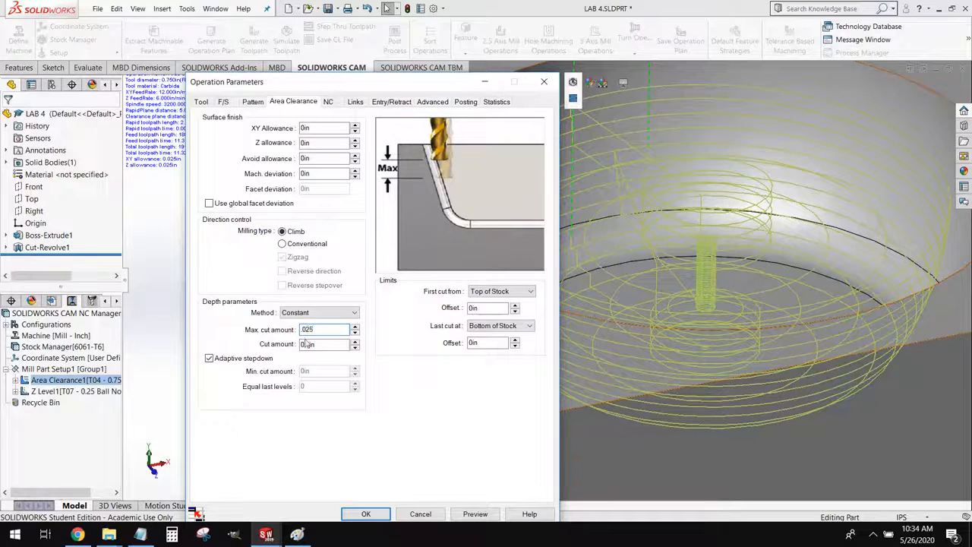
pyautogui.press('BackSpace')
pyautogui.press('BackSpace')
pyautogui.write('5')
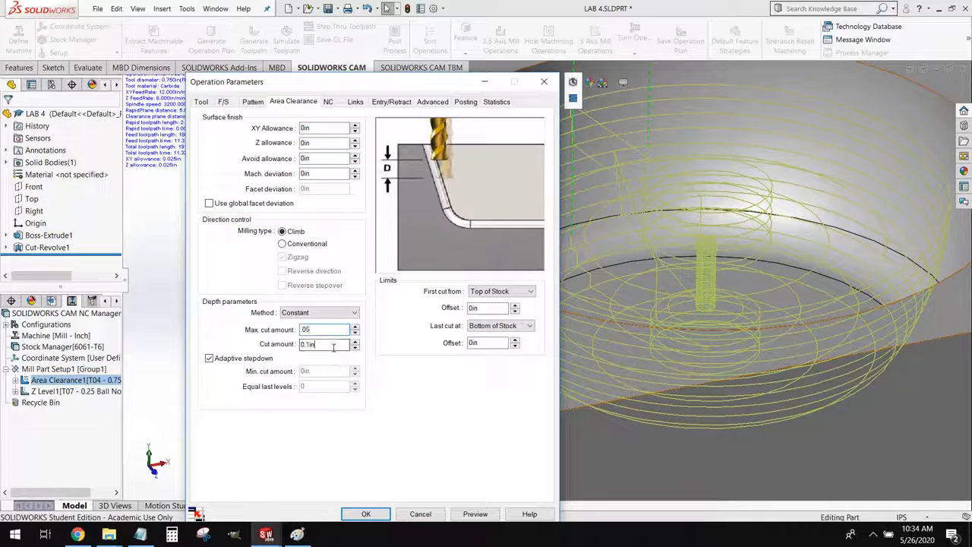
pyautogui.doubleClick(333, 347)
pyautogui.write('.05')
# Check the rapid plane settings and accept the Area Clearance parameters without regenerating the toolpaths
pyautogui.click(338, 104)
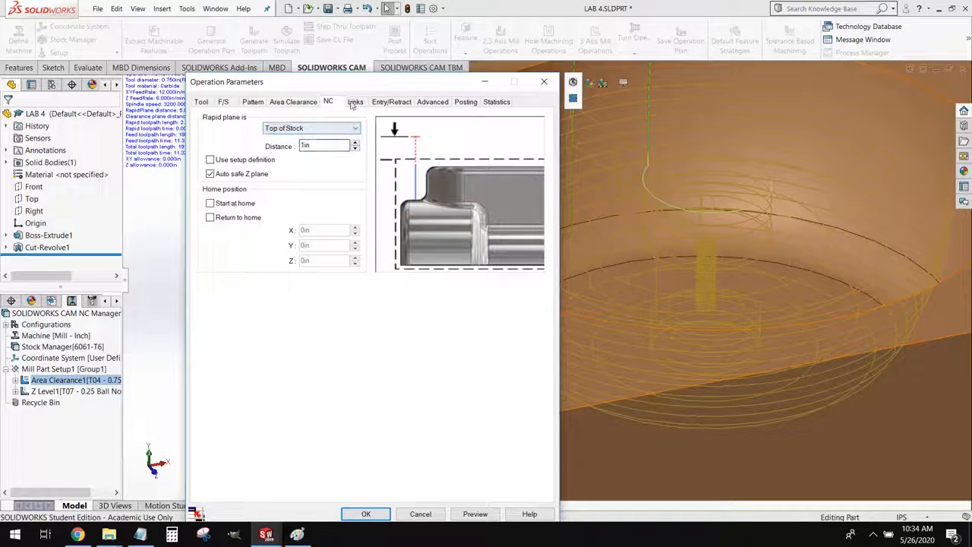
pyautogui.moveTo(410, 91); pyautogui.dragTo(410, 51)
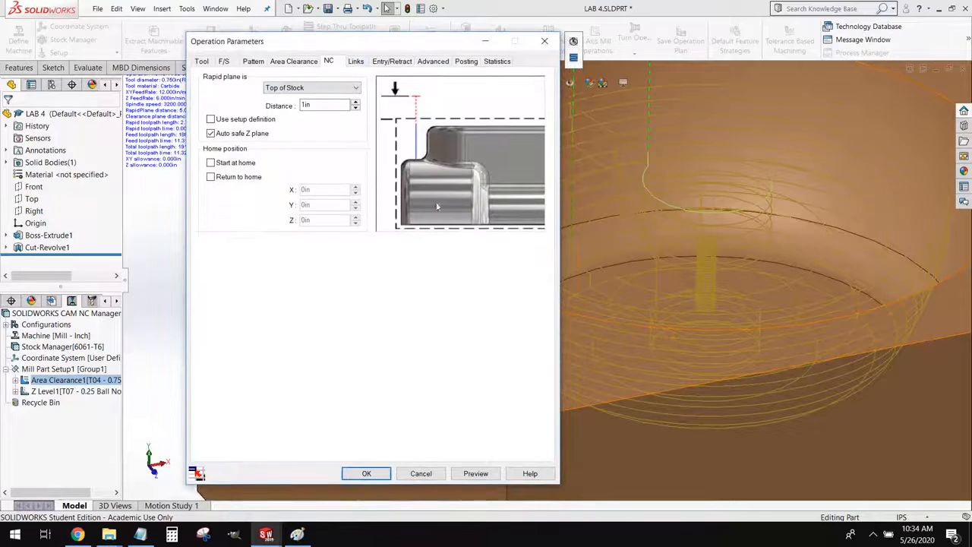
pyautogui.click(367, 473)
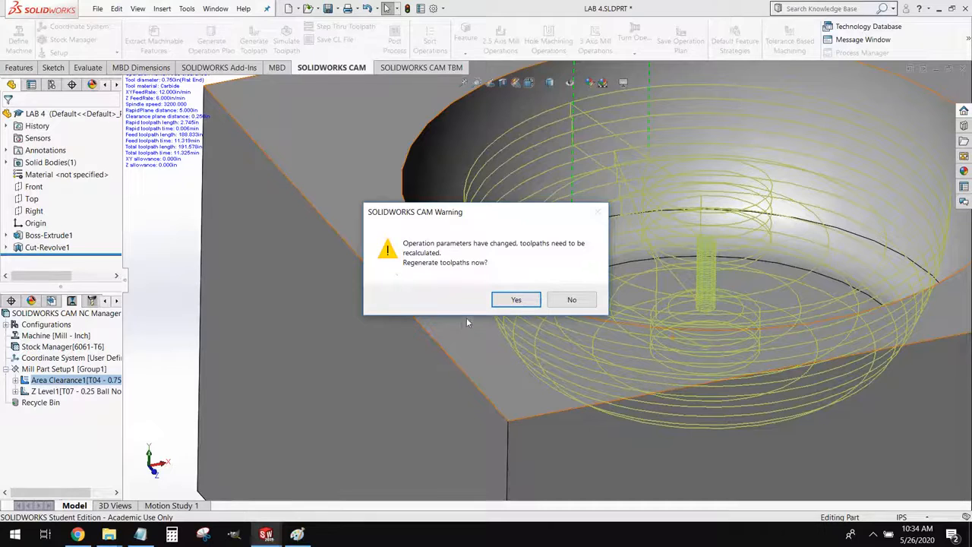
pyautogui.click(566, 300)
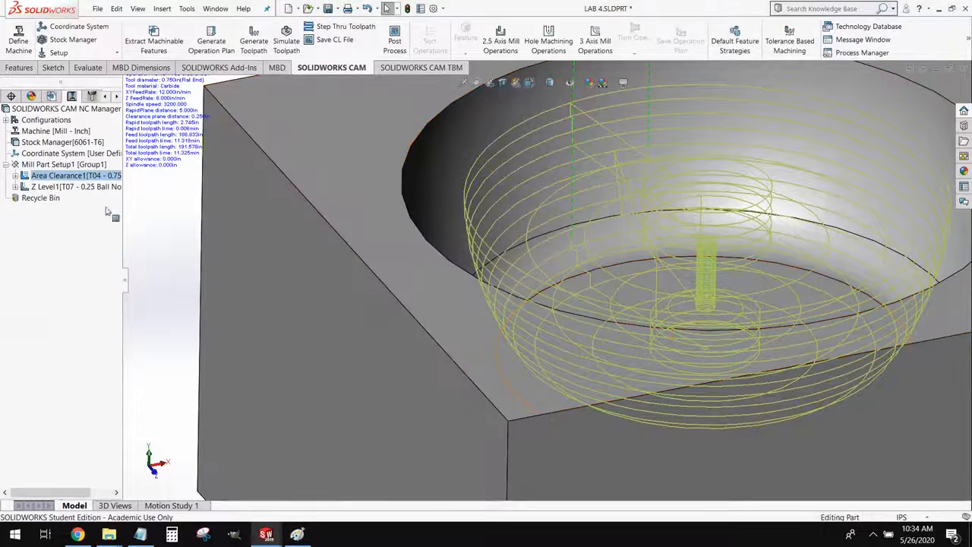
# Replace the Z Level operation's tool with the 3/4 CRB 4FL BM 1-1/2 LOC ball nose from the tool crib, including its corresponding holder
pyautogui.moveTo(53, 189)
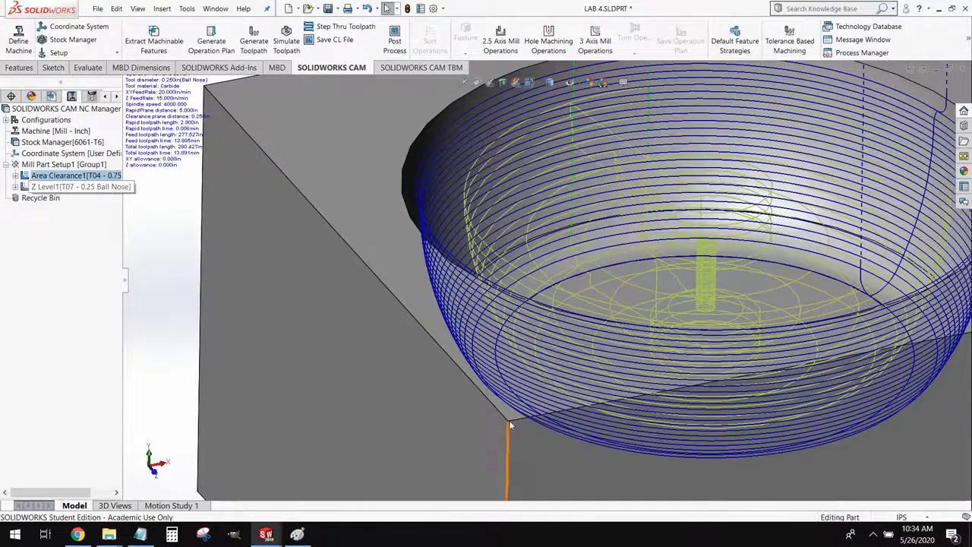
pyautogui.scroll(2, 505, 425)
pyautogui.scroll(1, 246, 262)
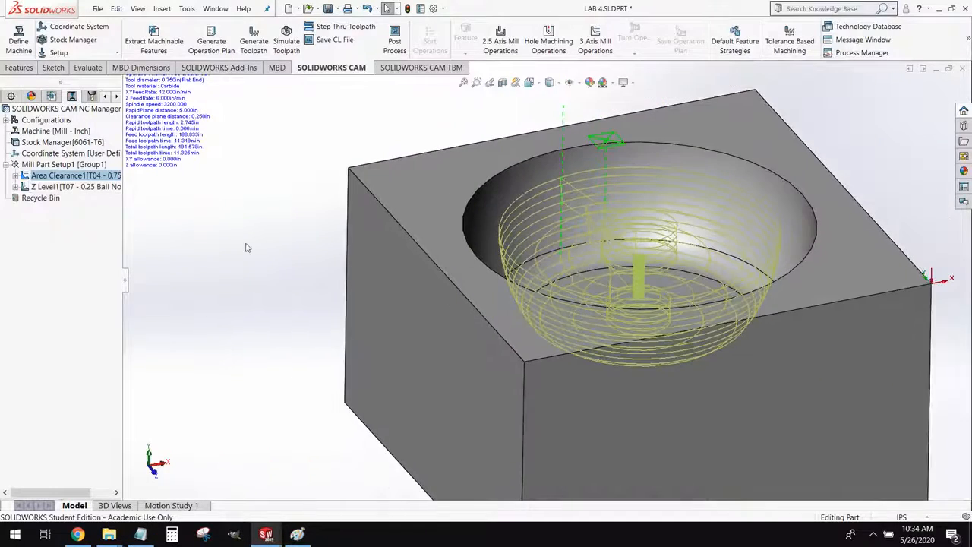
pyautogui.click(53, 190)
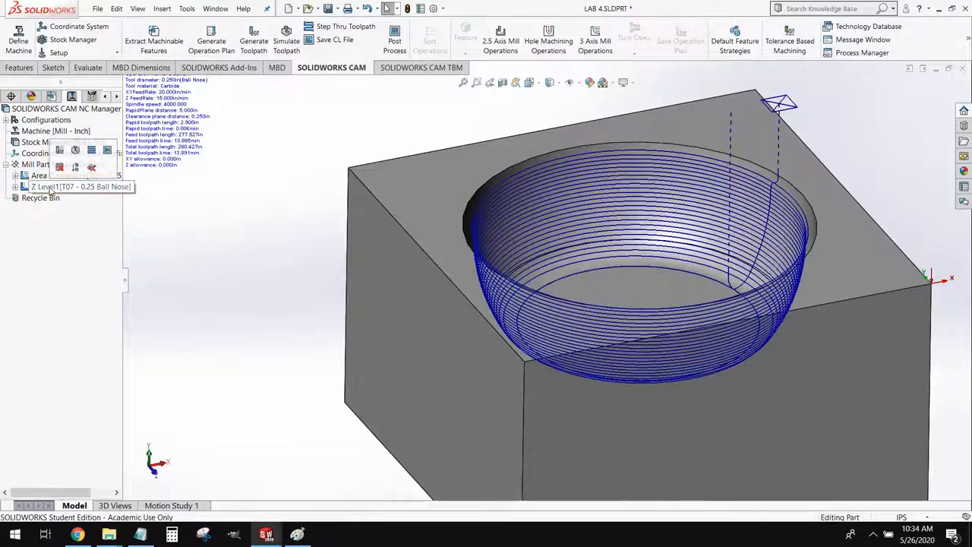
pyautogui.click(75, 189)
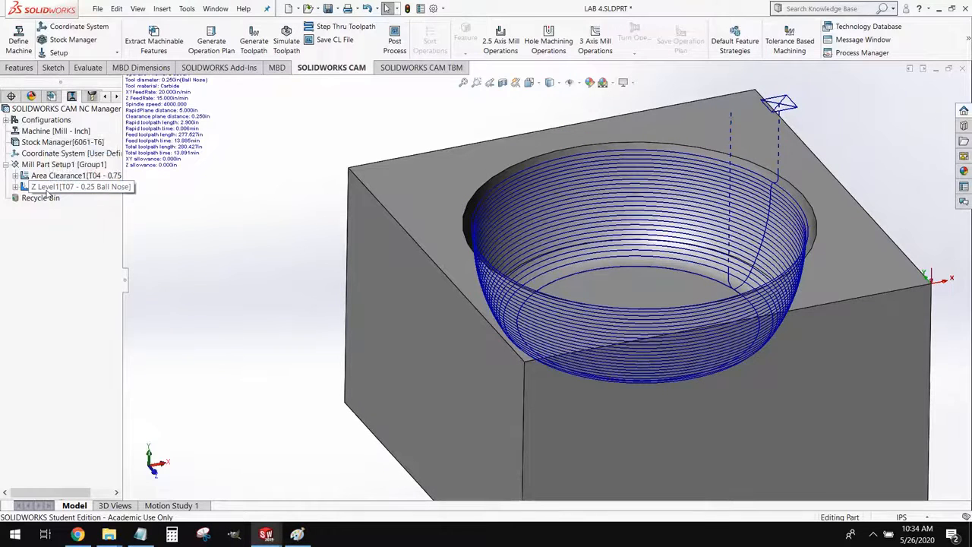
pyautogui.rightClick(46, 194)
pyautogui.click(73, 198)
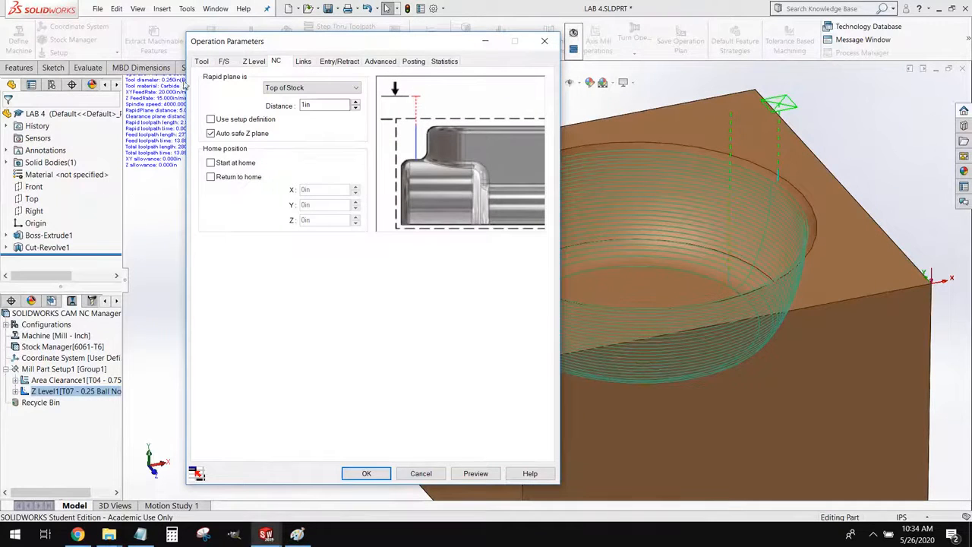
pyautogui.click(202, 61)
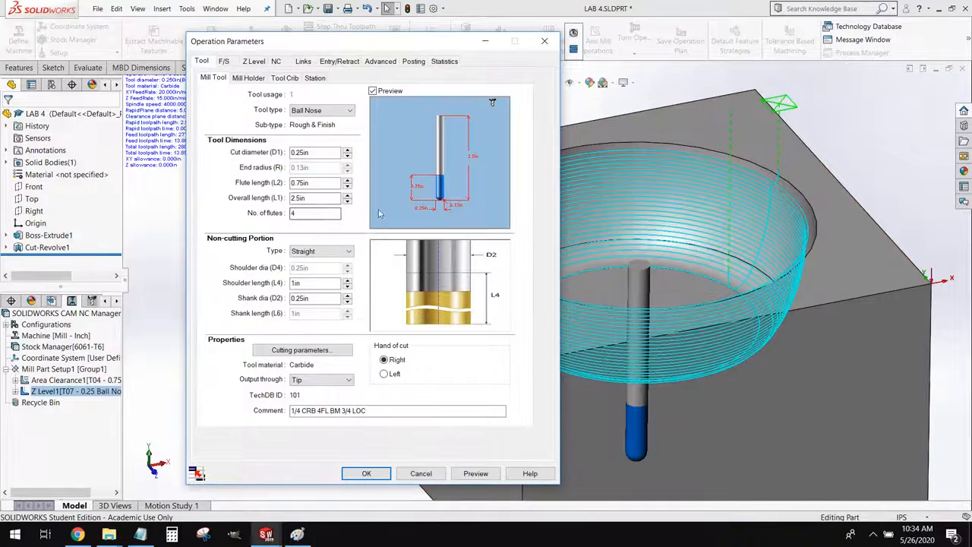
pyautogui.click(288, 79)
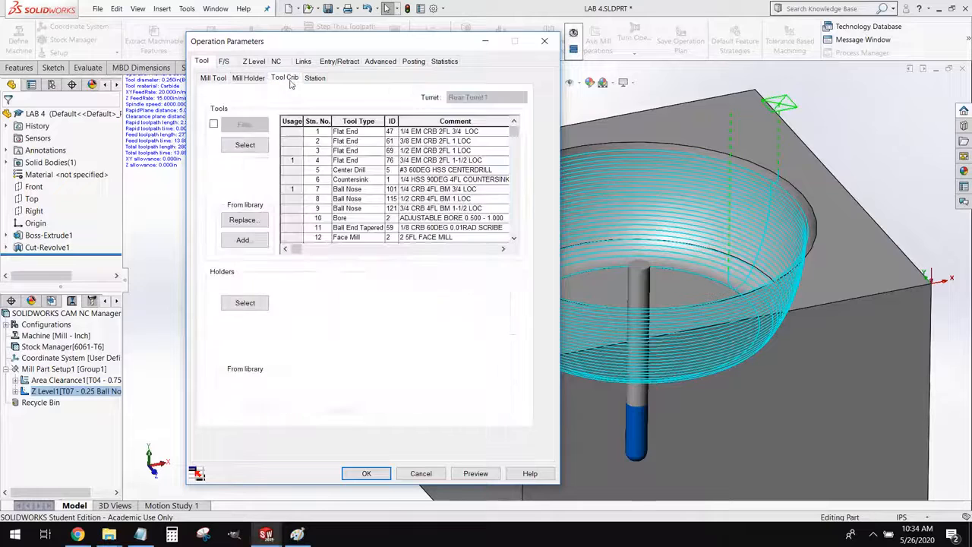
pyautogui.click(443, 213)
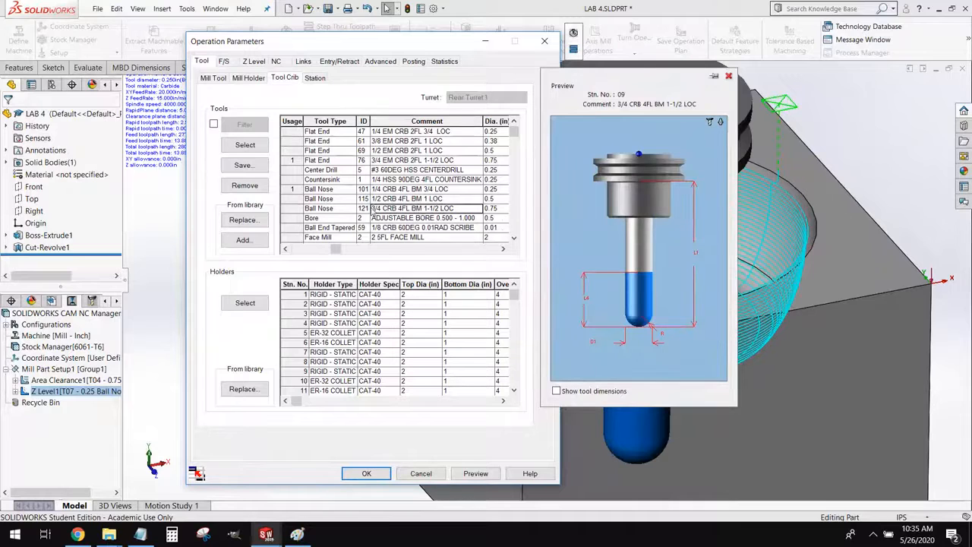
pyautogui.click(254, 144)
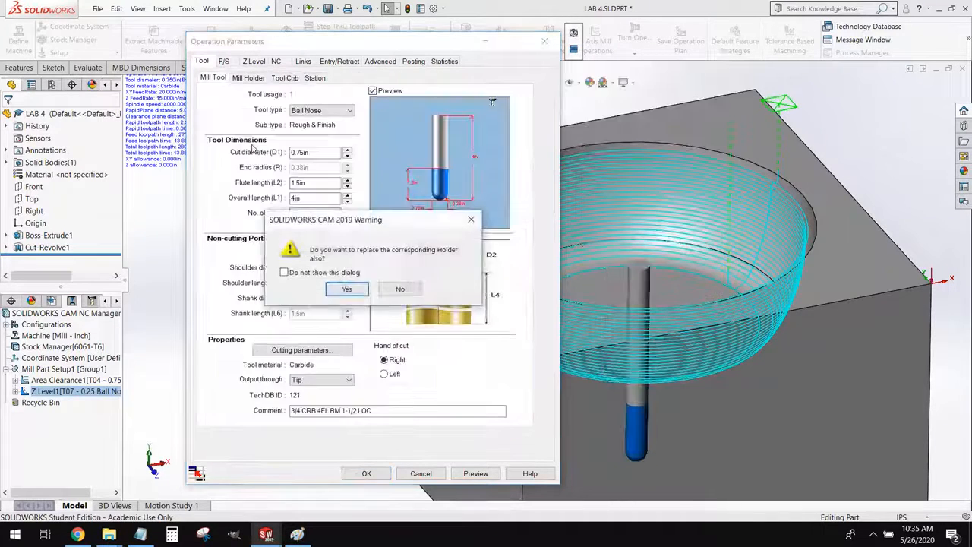
pyautogui.click(335, 294)
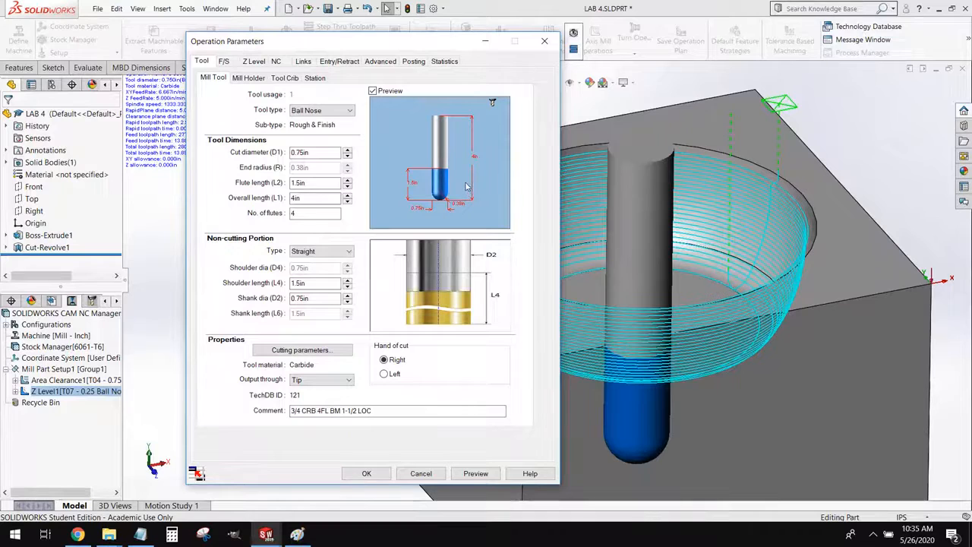
# Define the Z Level feeds and speeds by operation, with a spindle speed of 3200 rpm and an XY feedrate of 25 in/min
pyautogui.click(224, 61)
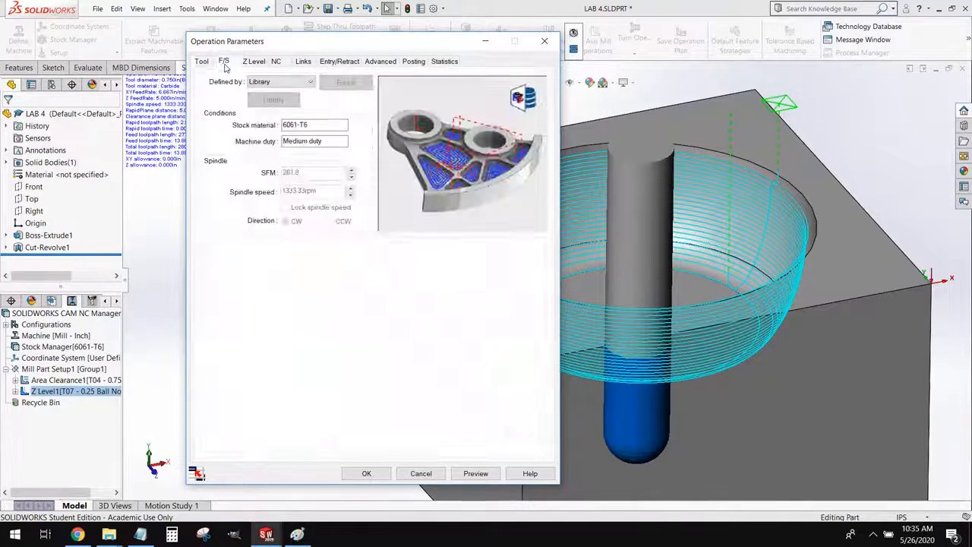
pyautogui.click(277, 81)
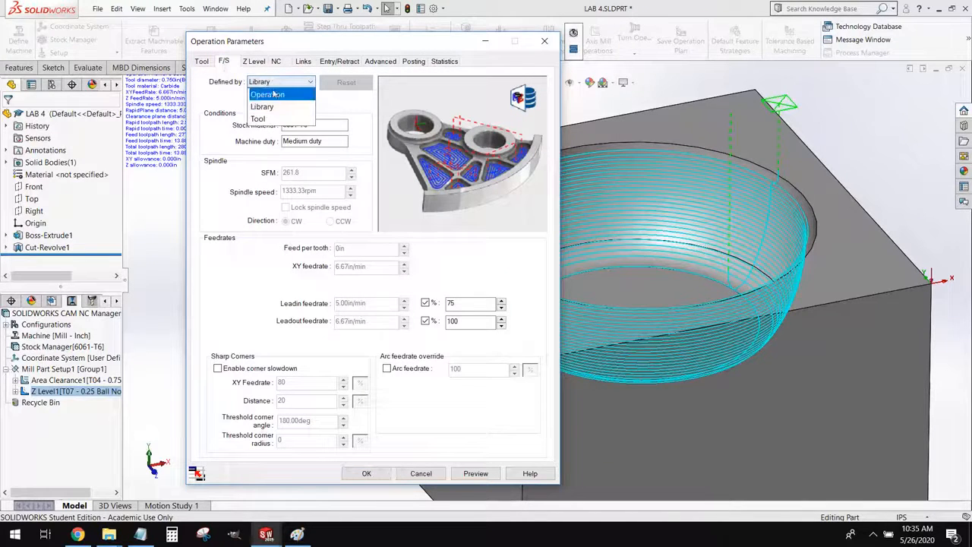
pyautogui.click(273, 95)
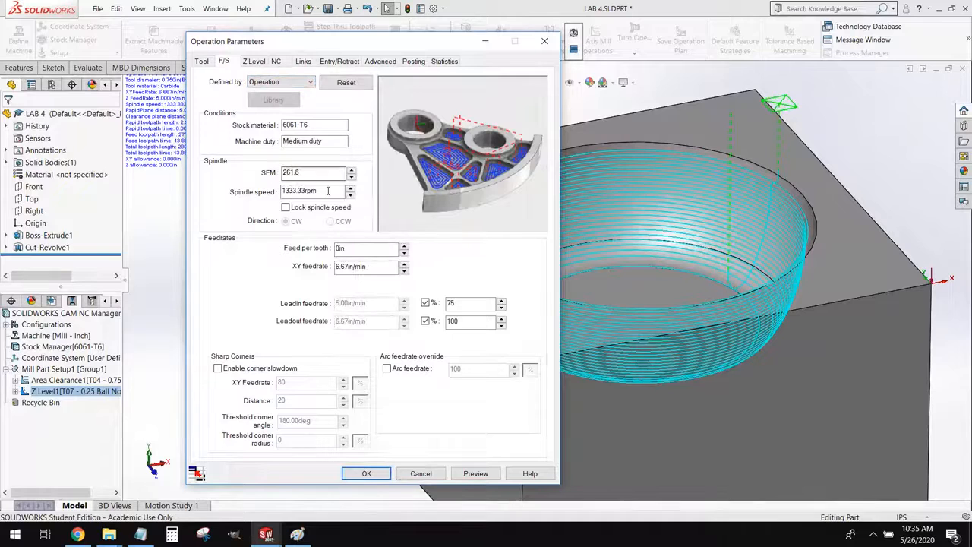
pyautogui.moveTo(328, 191); pyautogui.dragTo(221, 192)
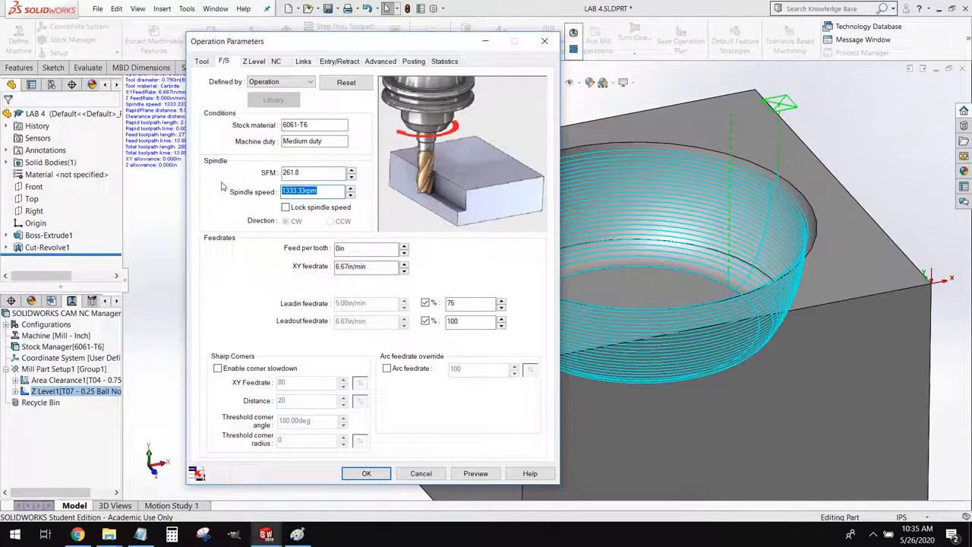
pyautogui.write('3200')
pyautogui.moveTo(383, 266); pyautogui.dragTo(314, 267)
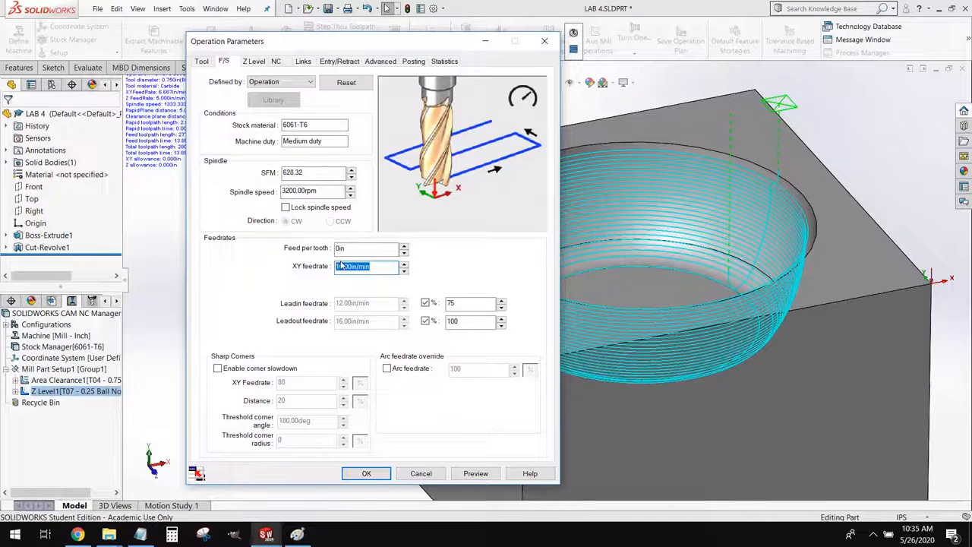
pyautogui.write('2')
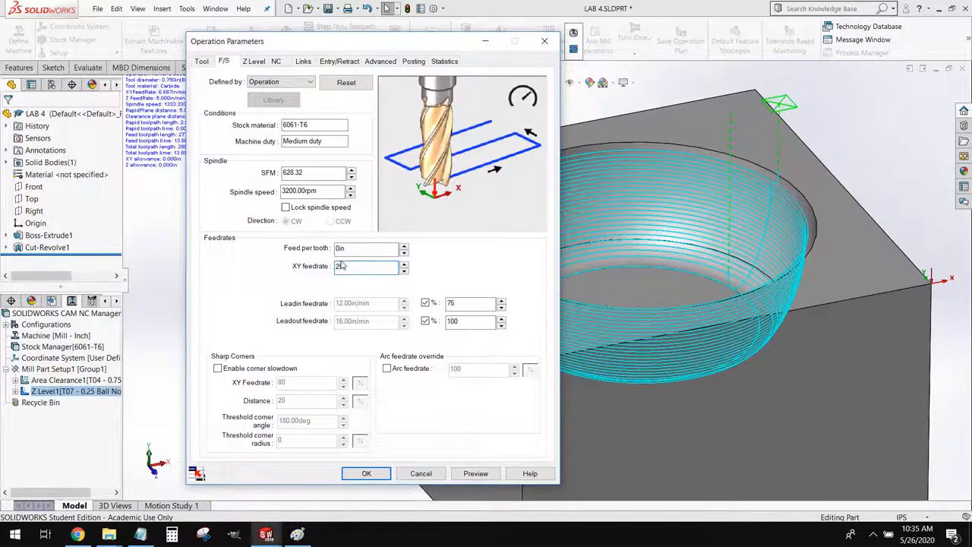
pyautogui.write('5')
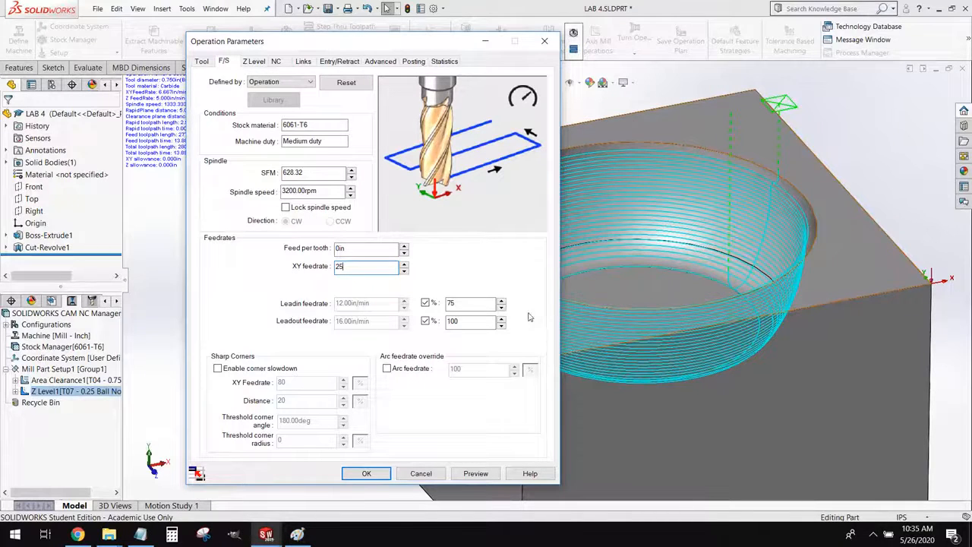
# Check the Z Level depth and rapid plane settings, then accept the parameters and regenerate the toolpaths
pyautogui.click(256, 64)
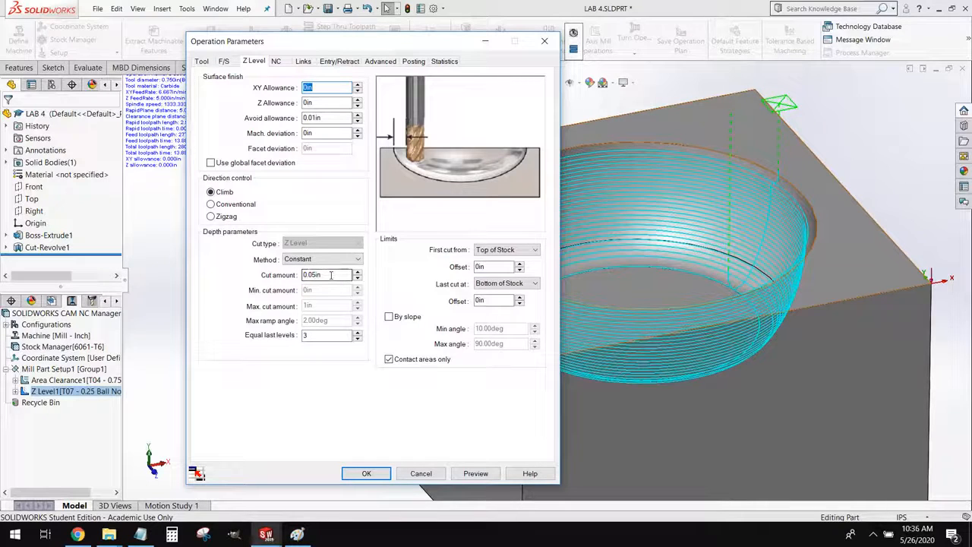
pyautogui.click(275, 62)
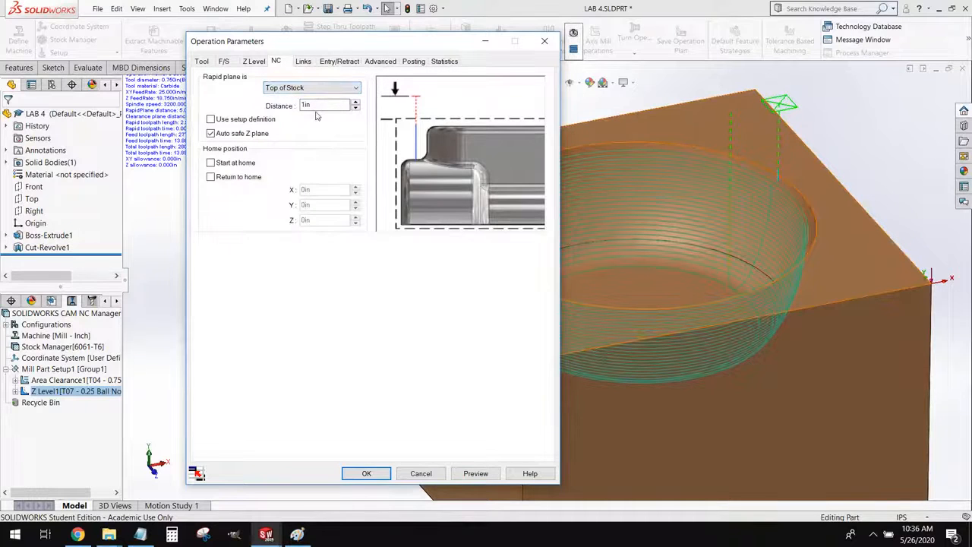
pyautogui.click(370, 477)
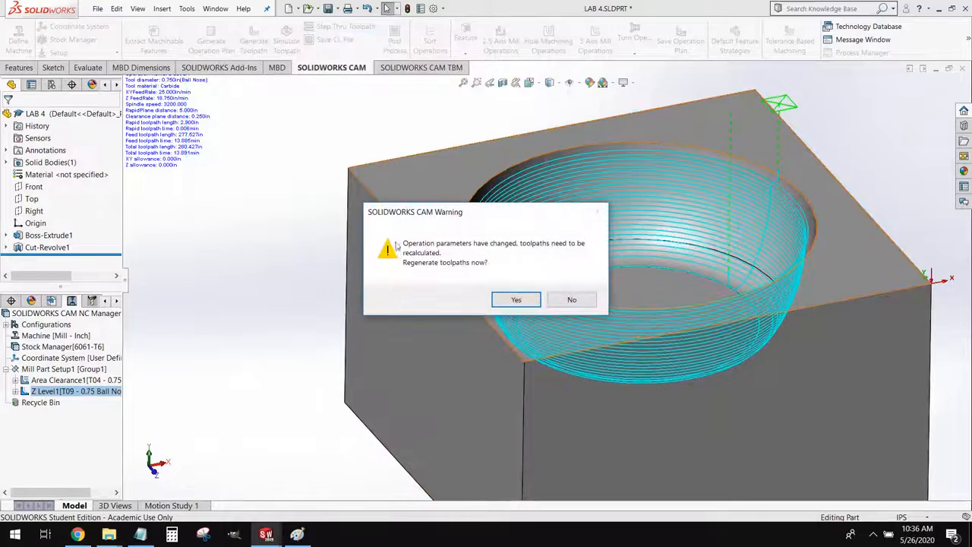
pyautogui.click(514, 300)
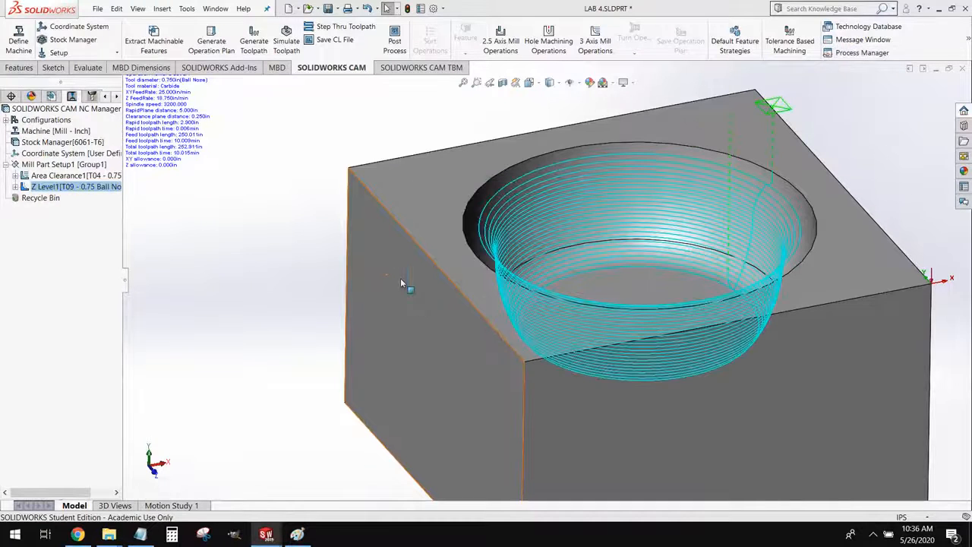
# Run the toolpath simulation to the end and examine the machined pocket from several angles
pyautogui.click(287, 44)
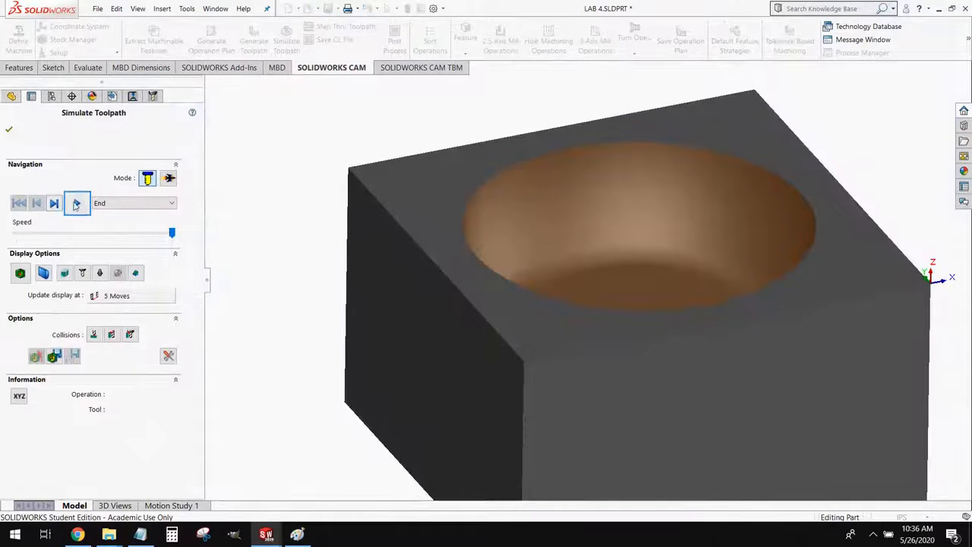
pyautogui.click(76, 203)
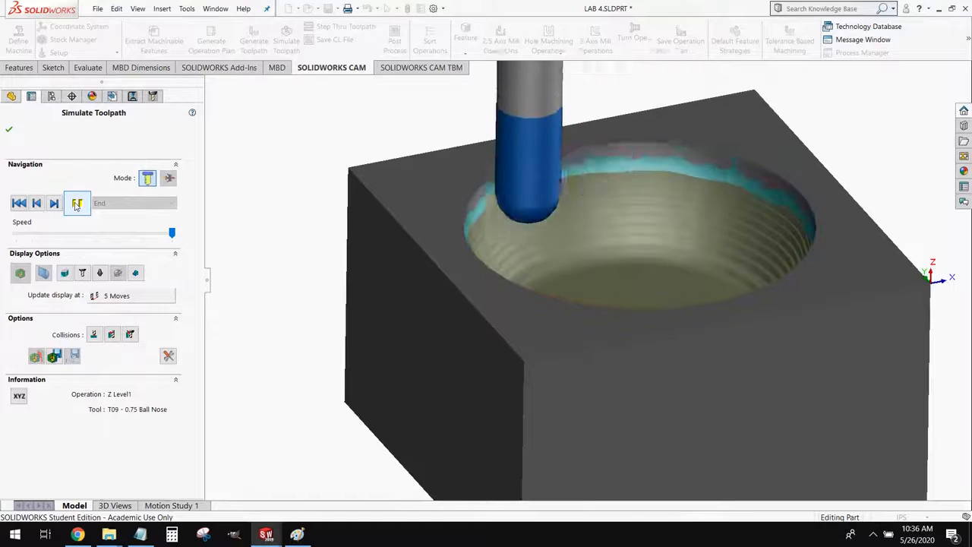
pyautogui.scroll(-4, 536, 170)
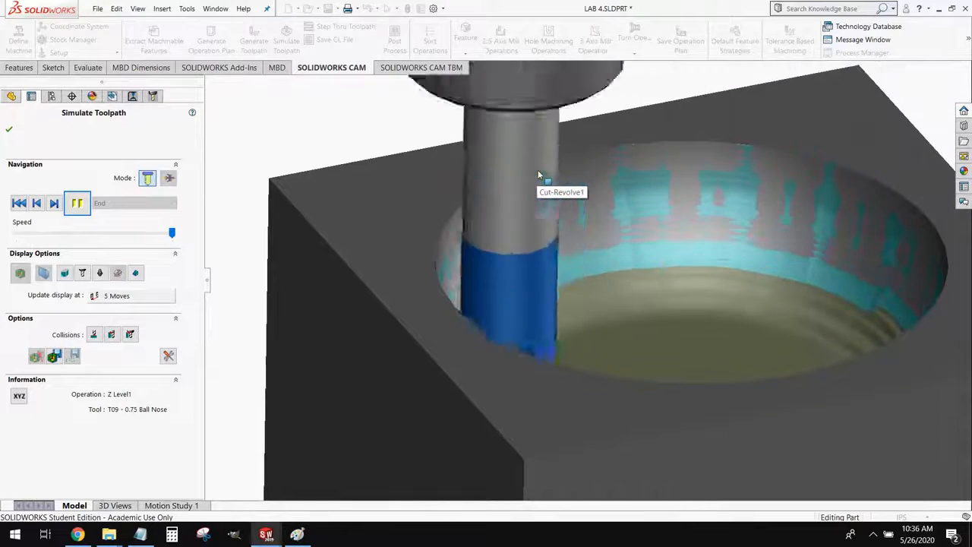
pyautogui.scroll(2, 716, 269)
pyautogui.moveTo(747, 280); pyautogui.dragTo(760, 309, button='middle')
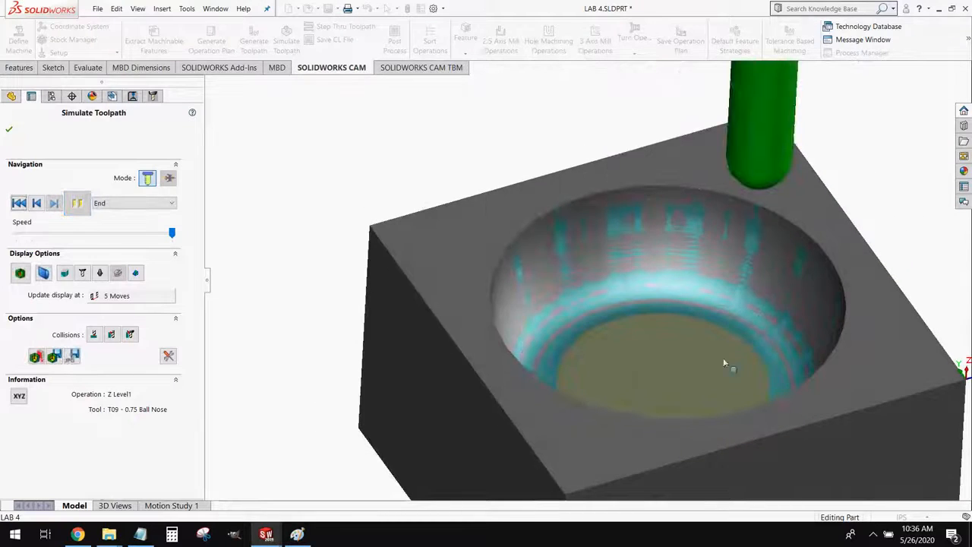
pyautogui.moveTo(724, 364); pyautogui.dragTo(737, 393, button='middle')
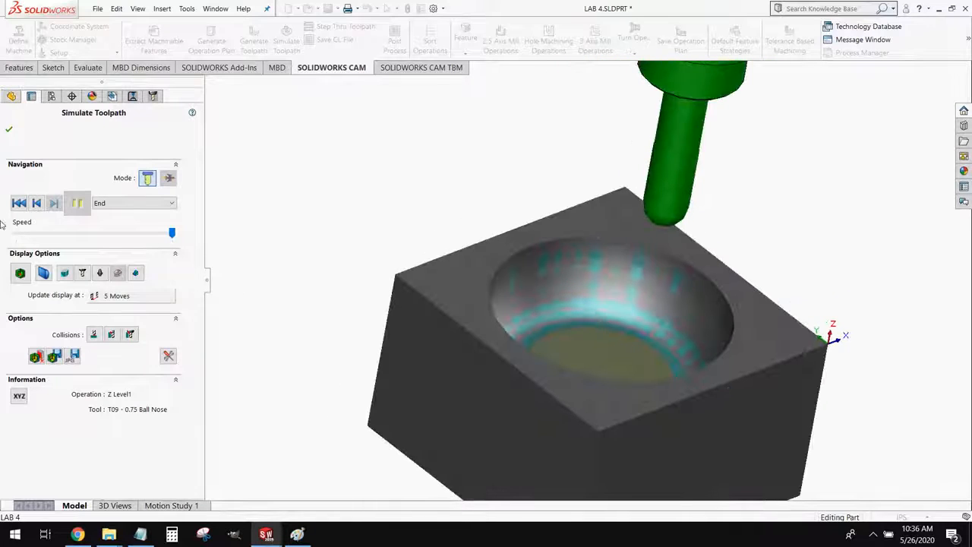
# Section the simulated block through the pocket, inspect the wall and floor profile, and close the simulation
pyautogui.click(43, 272)
pyautogui.moveTo(707, 350); pyautogui.dragTo(714, 372, button='middle')
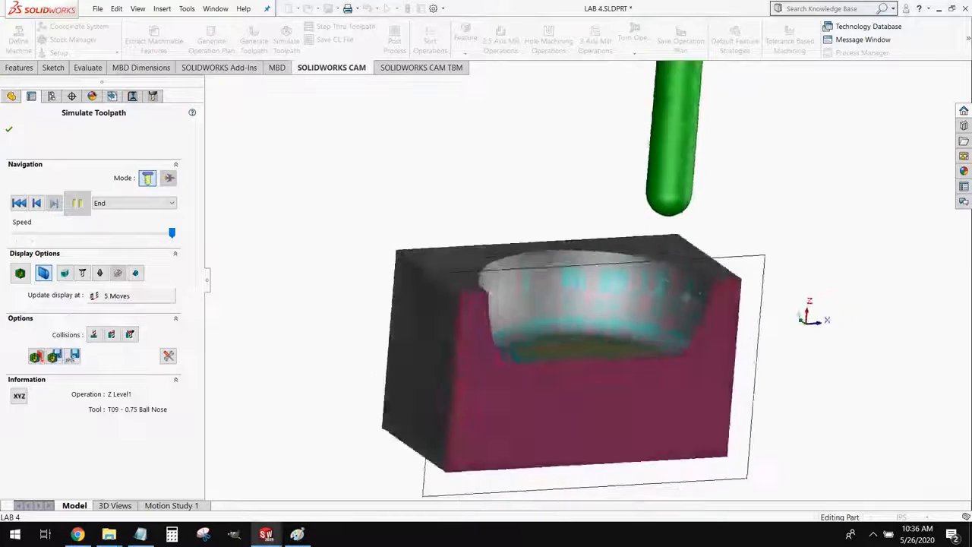
pyautogui.moveTo(688, 296); pyautogui.dragTo(508, 408, button='middle')
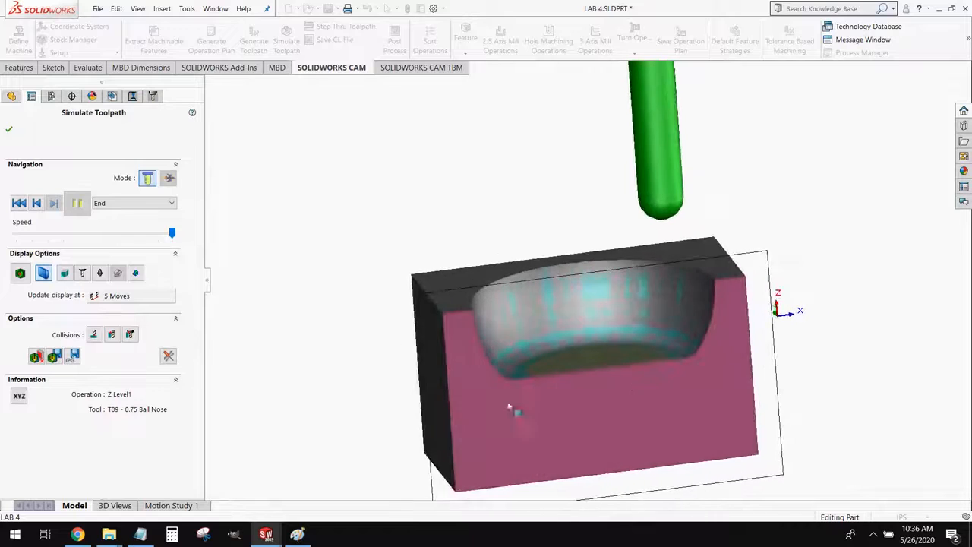
pyautogui.scroll(-6, 509, 407)
pyautogui.moveTo(788, 263); pyautogui.dragTo(585, 291, button='middle')
pyautogui.scroll(2, 561, 306)
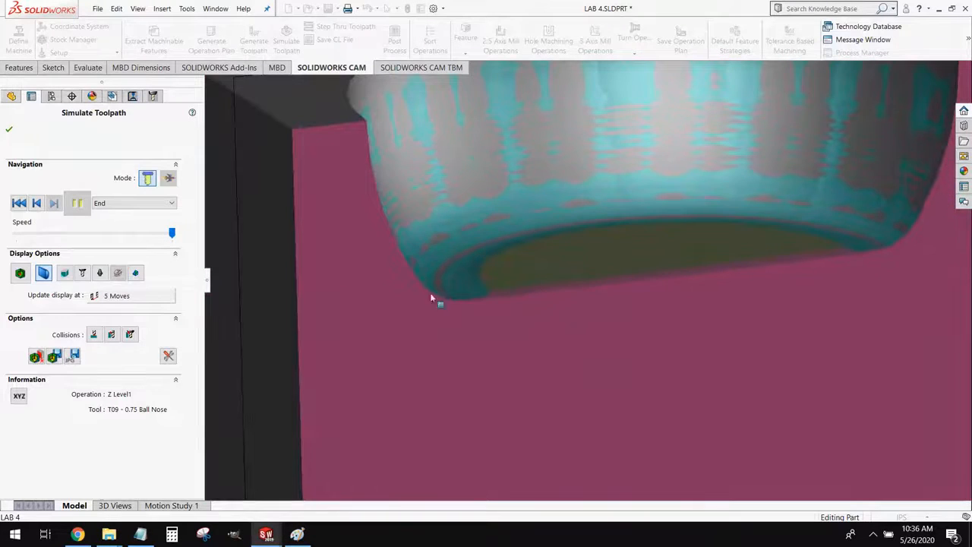
pyautogui.click(9, 129)
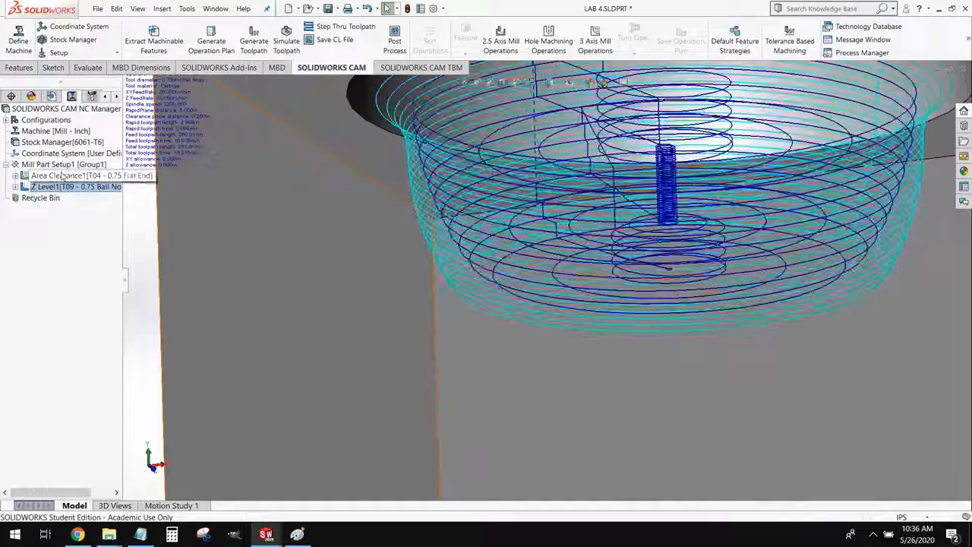
# Review the Area Clearance operation's pattern, allowance and depth settings, accept them and regenerate its toolpaths
pyautogui.rightClick(63, 176)
pyautogui.click(79, 177)
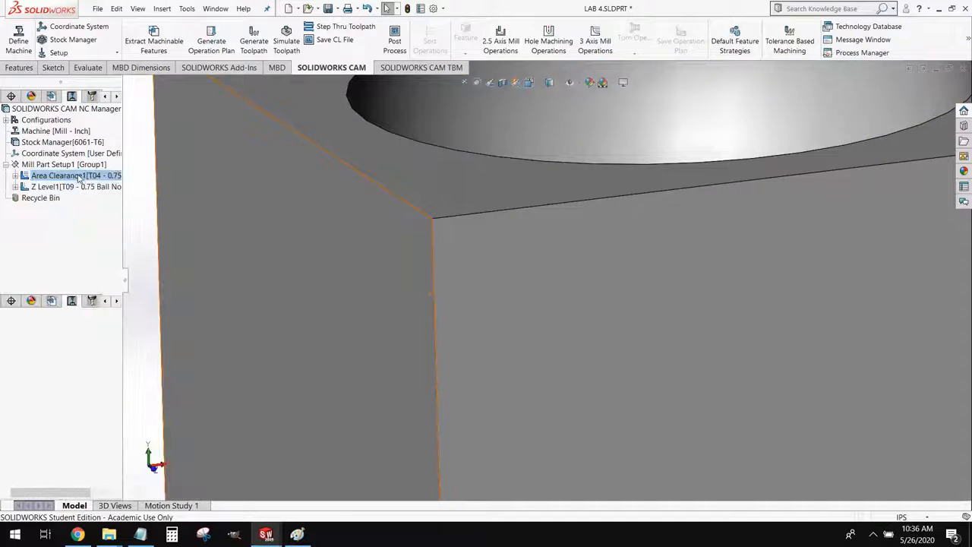
pyautogui.doubleClick(79, 177)
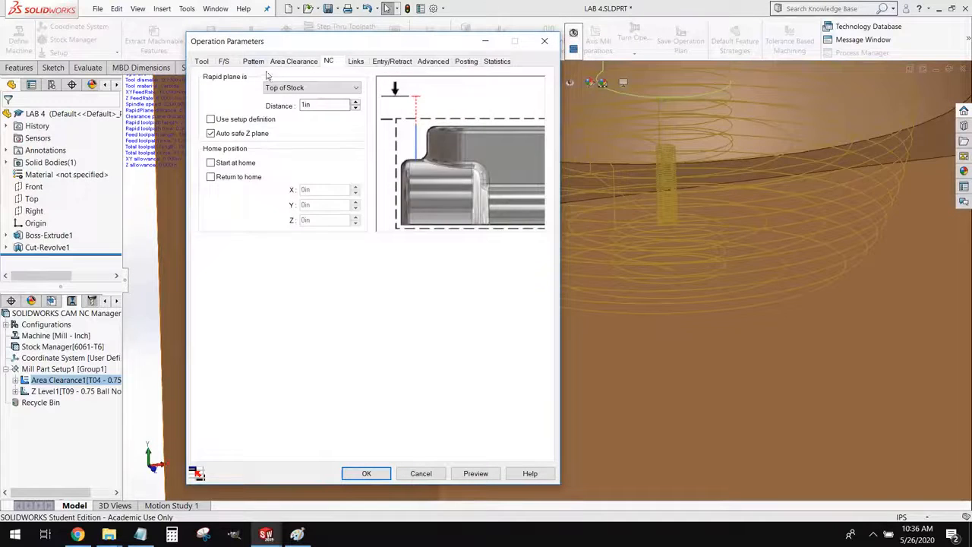
pyautogui.click(254, 61)
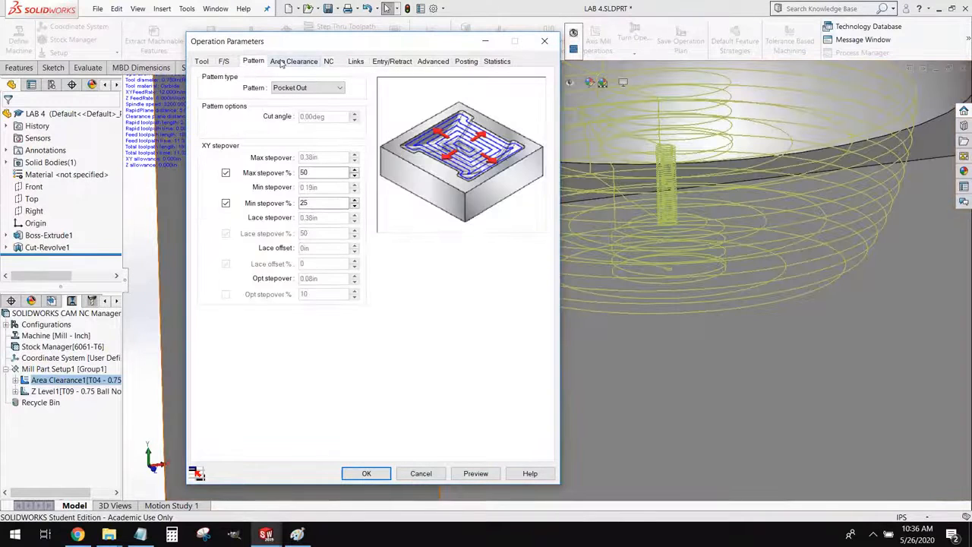
pyautogui.click(293, 61)
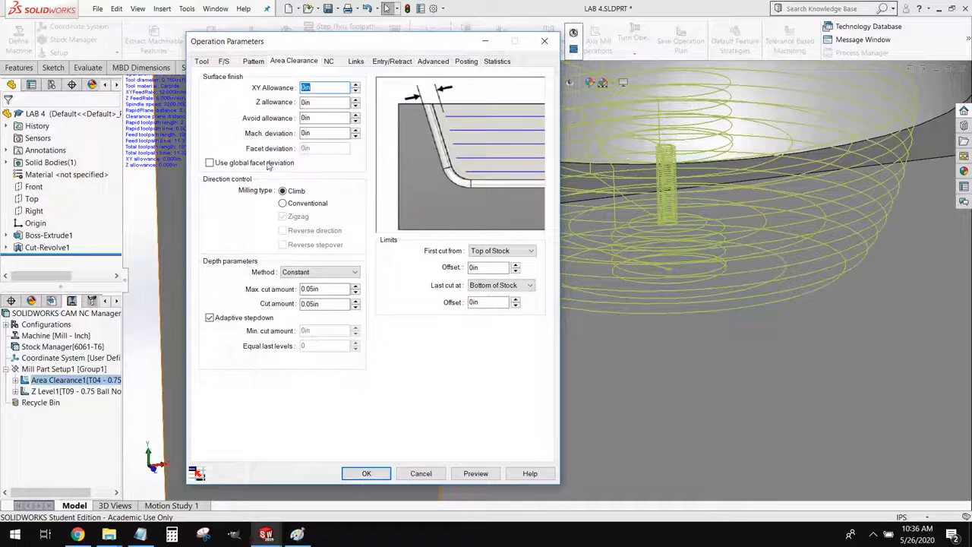
pyautogui.click(353, 475)
pyautogui.click(516, 299)
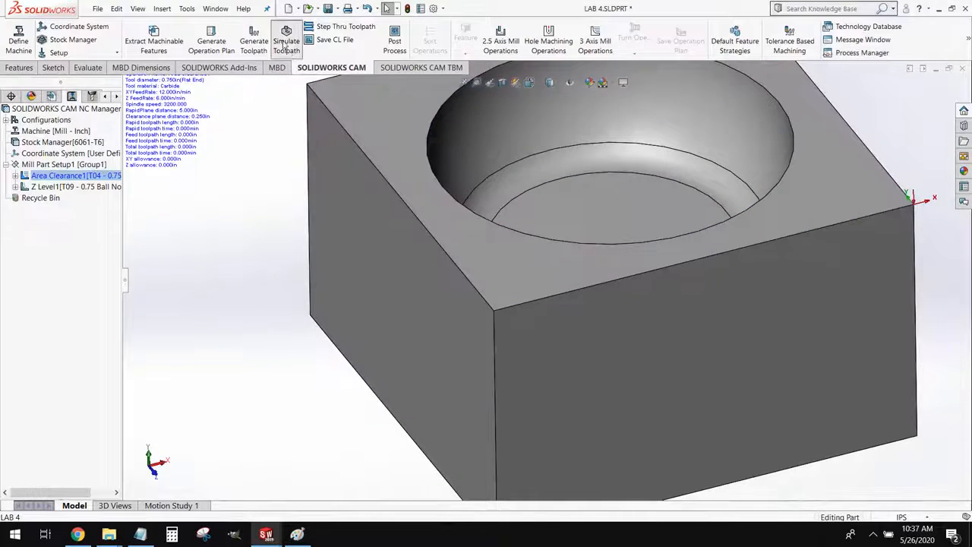
# Run the toolpath simulation briefly to check which operations cut the pocket, and close it
pyautogui.click(286, 45)
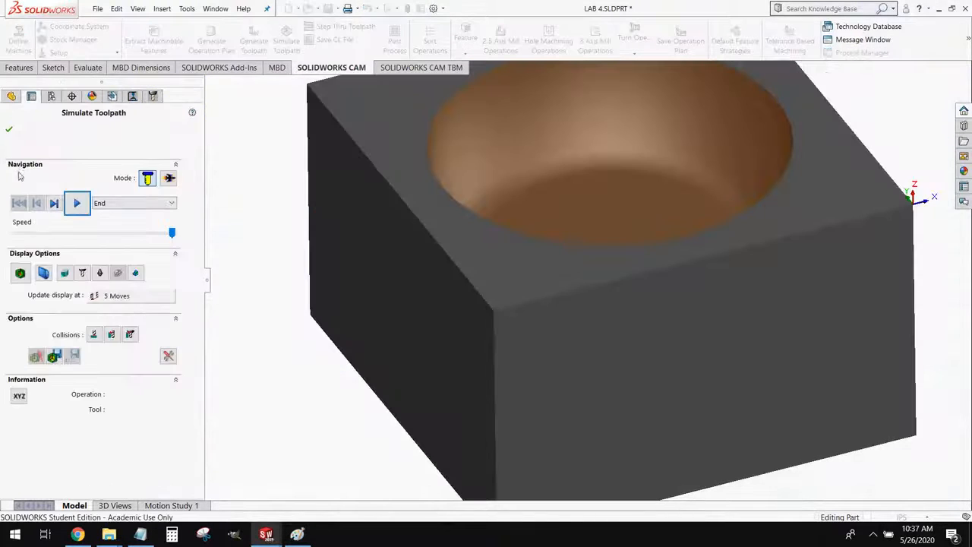
pyautogui.click(77, 203)
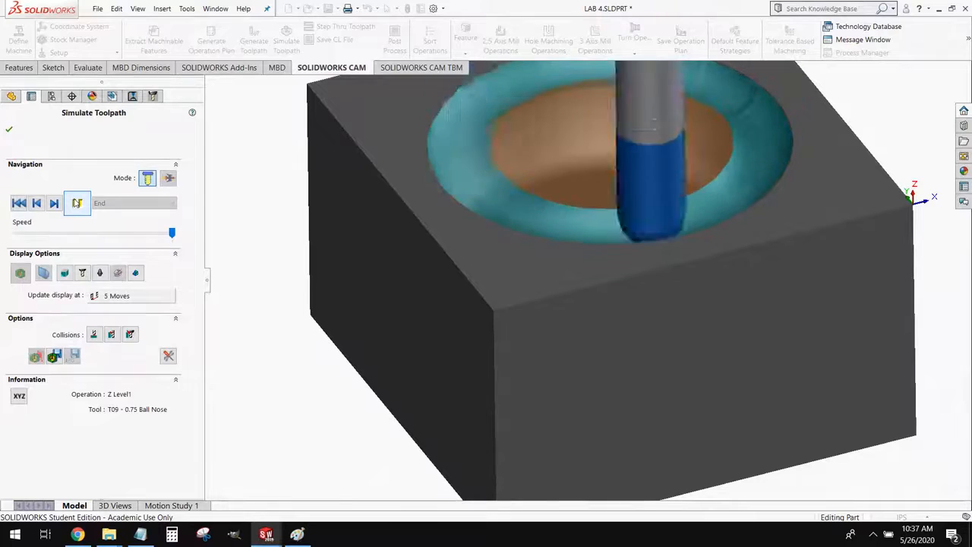
pyautogui.click(9, 130)
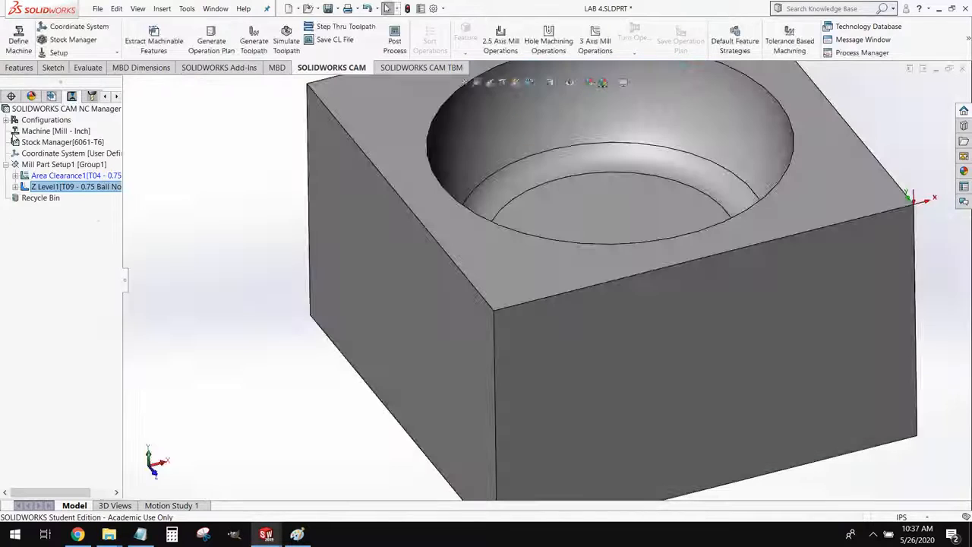
# Generate the Area Clearance operation's toolpath and start simulating the machining from the uncut stock
pyautogui.click(68, 176)
pyautogui.click(253, 42)
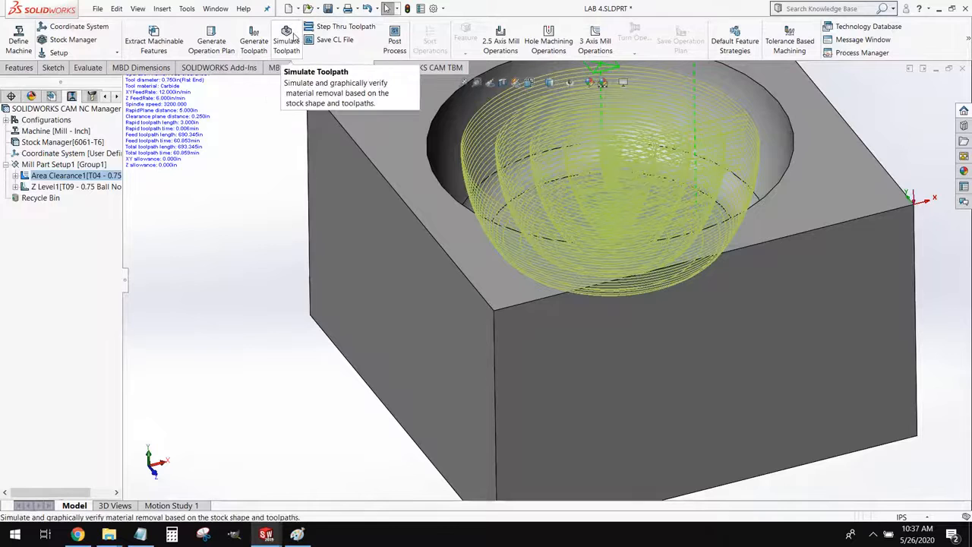
pyautogui.click(294, 36)
pyautogui.click(76, 203)
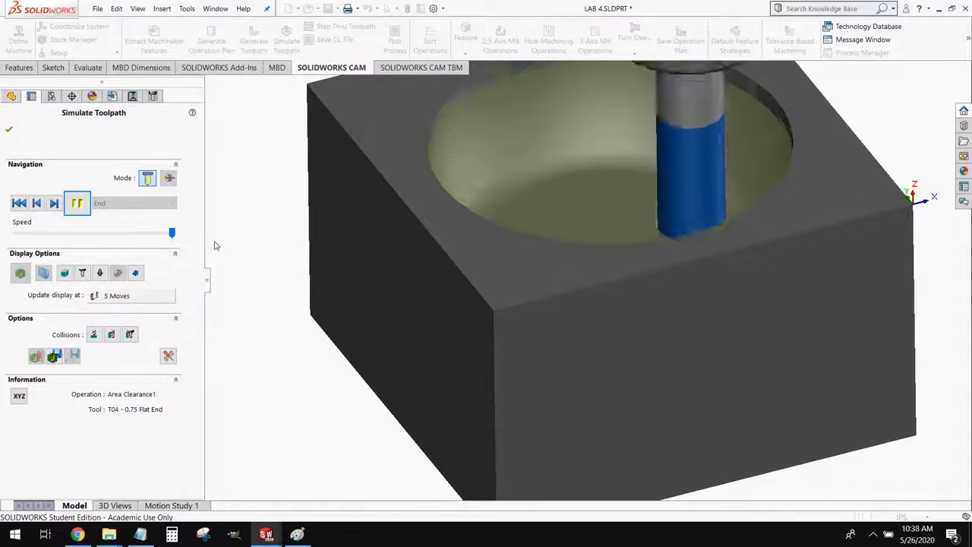
# Watch the roughing and Z Level passes closely, examine the finished pocket wall and floor, and close the simulation
pyautogui.scroll(3, 759, 126)
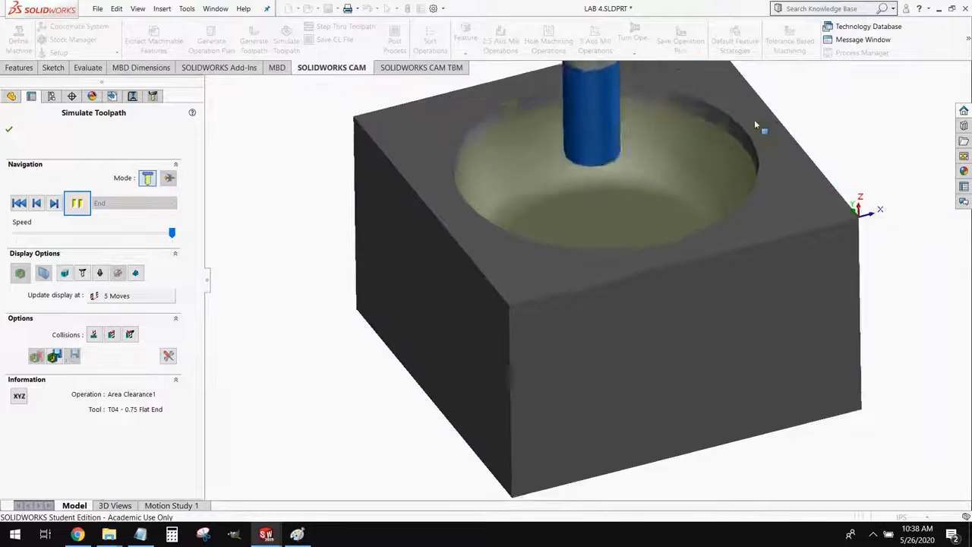
pyautogui.scroll(-4, 686, 189)
pyautogui.scroll(2, 573, 266)
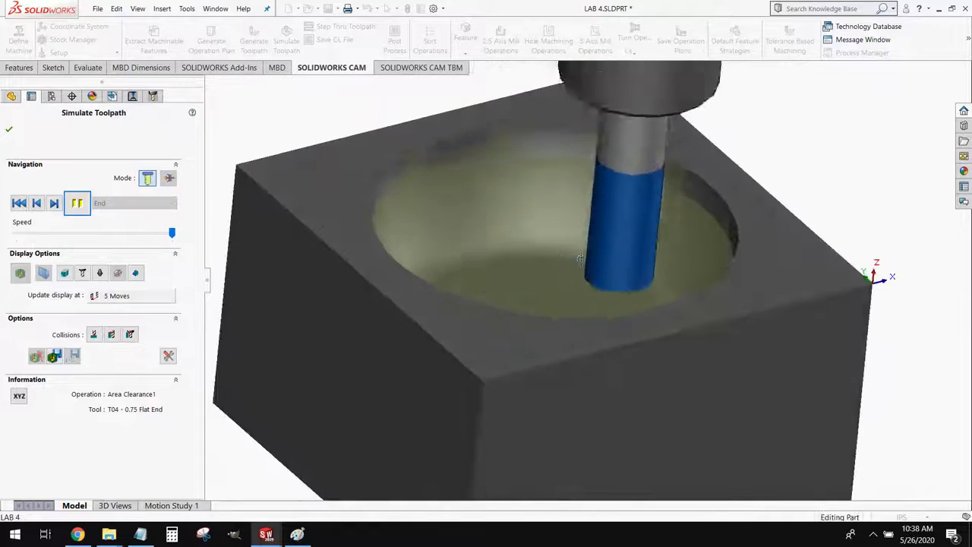
pyautogui.scroll(-2, 579, 256)
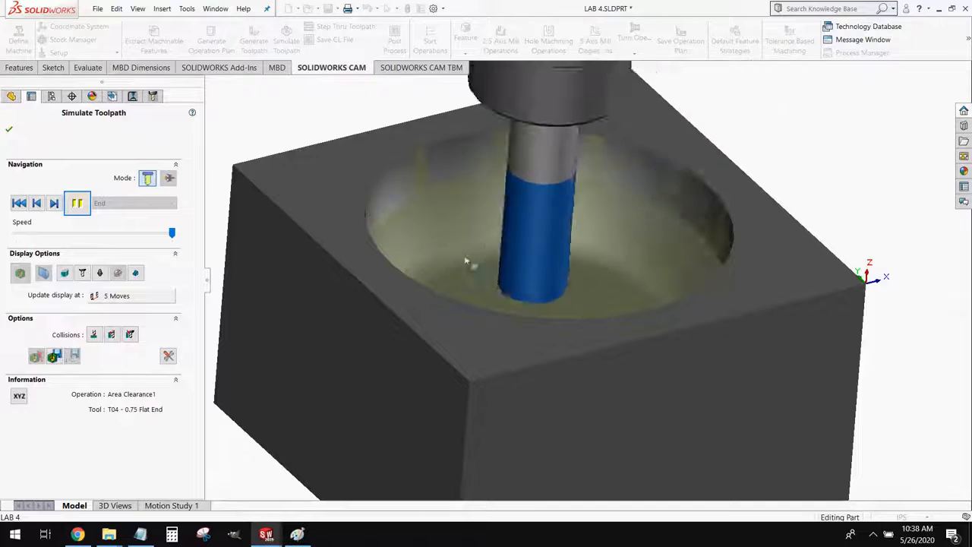
pyautogui.moveTo(467, 262); pyautogui.dragTo(459, 258, button='middle')
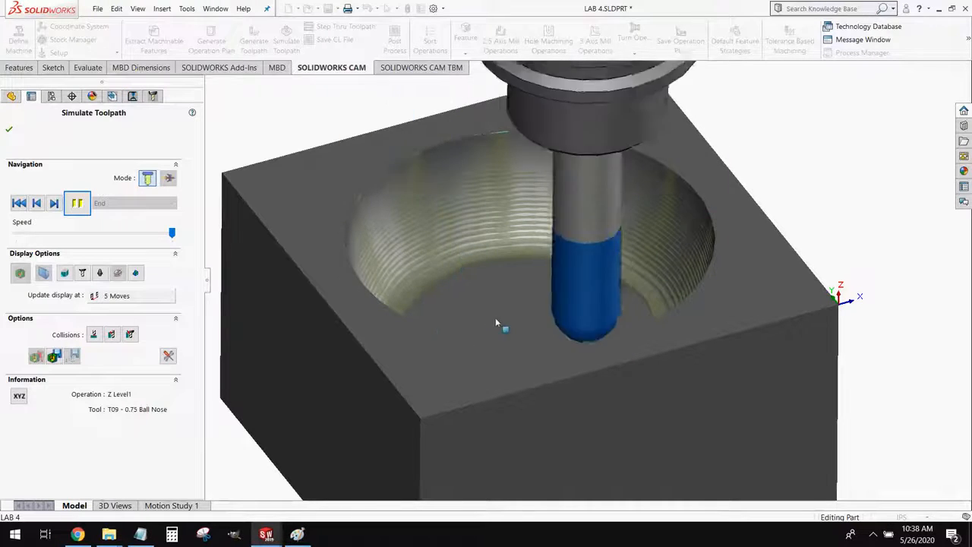
pyautogui.scroll(-4, 392, 224)
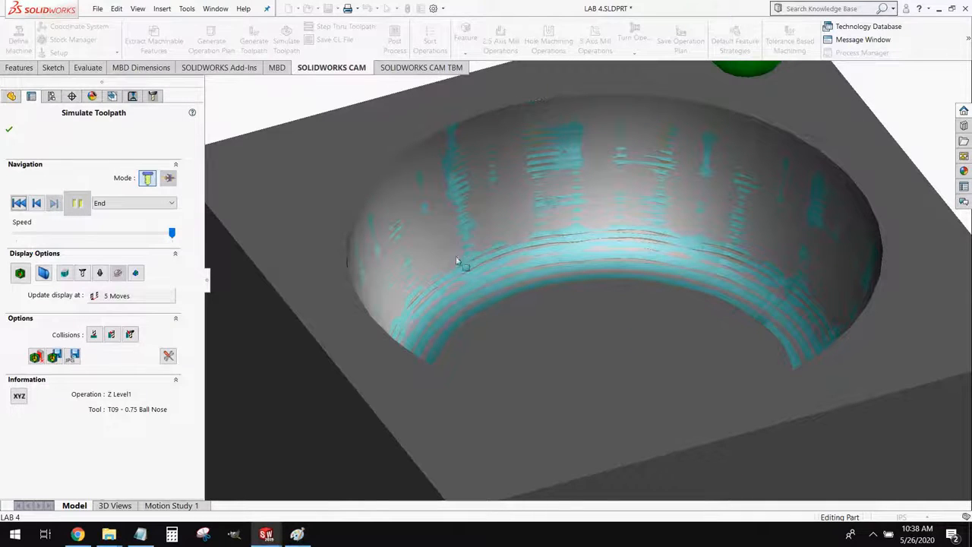
pyautogui.click(9, 129)
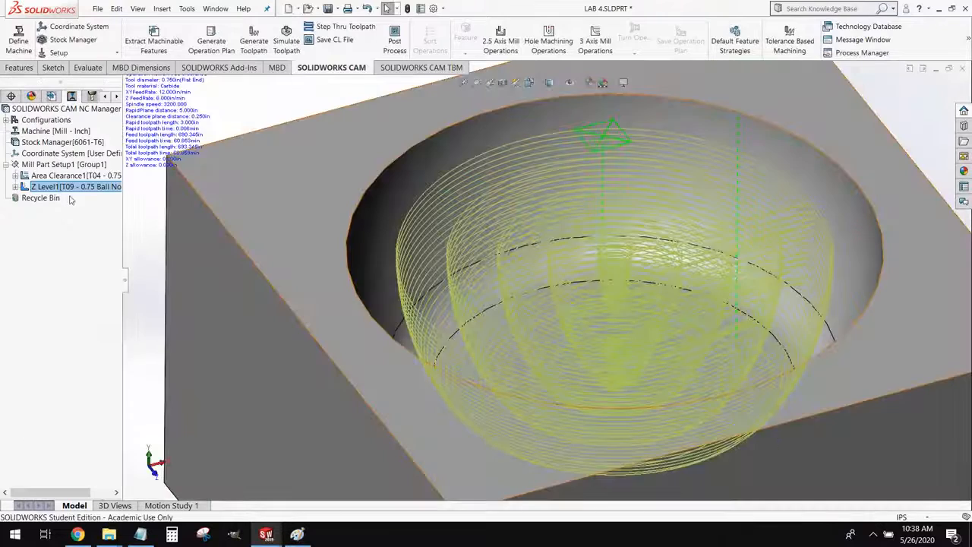
# Open the Area Clearance operation's definition to review its parameters
pyautogui.rightClick(59, 182)
pyautogui.click(82, 189)
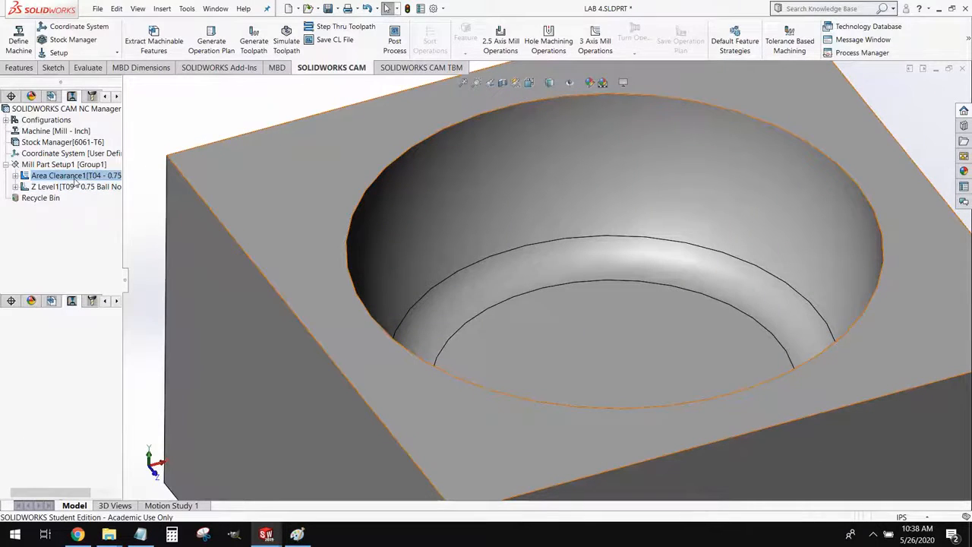
pyautogui.doubleClick(75, 177)
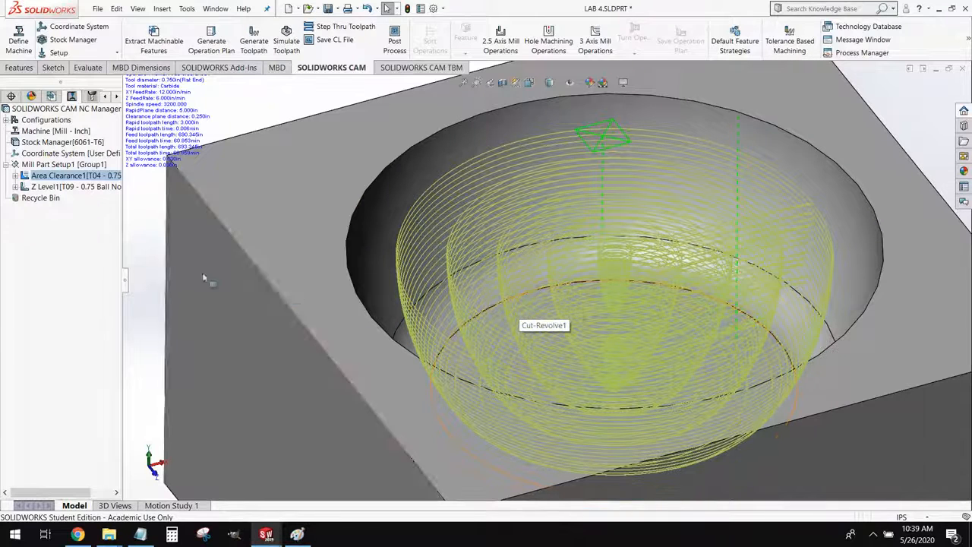
# Simulate both toolpaths to the end in Turbo mode
pyautogui.click(292, 46)
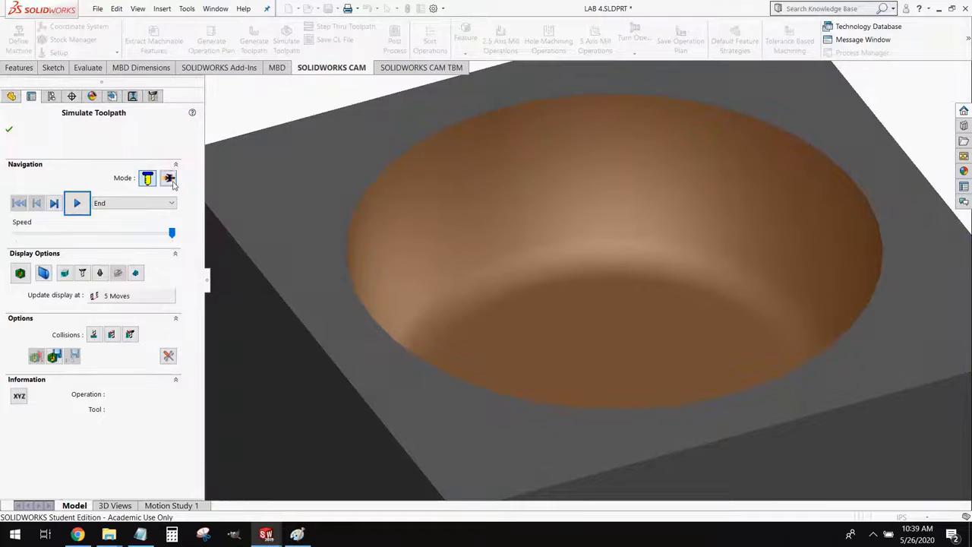
pyautogui.click(169, 179)
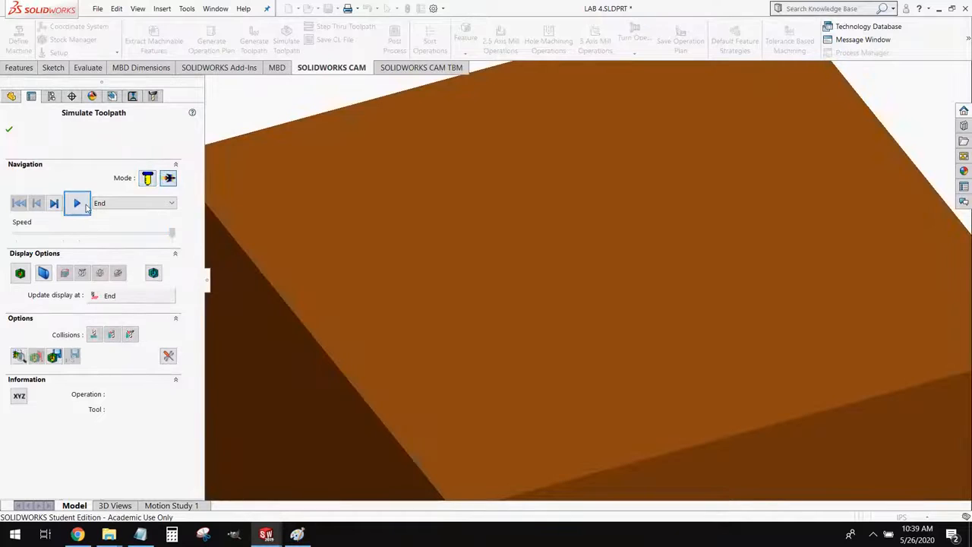
pyautogui.click(77, 204)
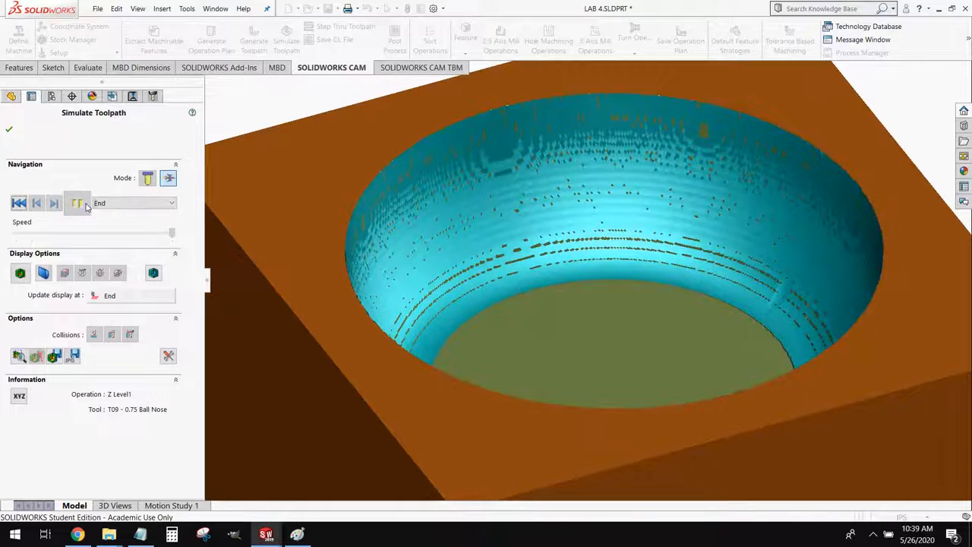
# Section the simulated block, inspect the pocket's wall profile and remaining stock up close, and close the simulation
pyautogui.click(43, 272)
pyautogui.moveTo(549, 358); pyautogui.dragTo(407, 320, button='middle')
pyautogui.scroll(-4, 405, 321)
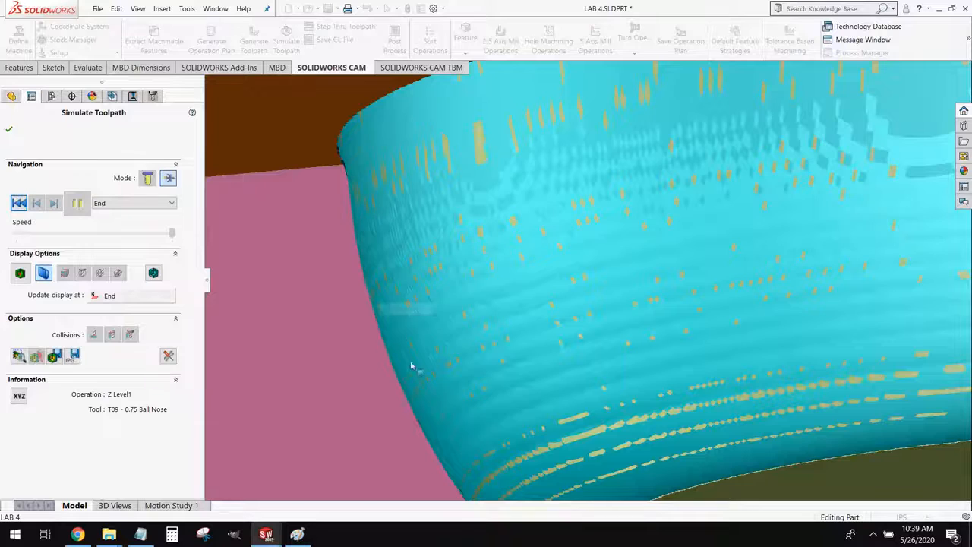
pyautogui.scroll(3, 411, 367)
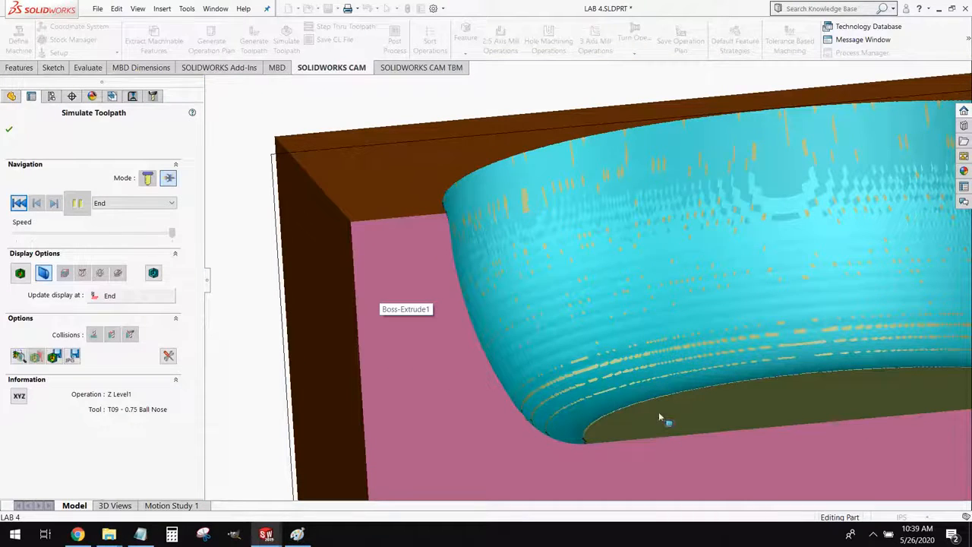
pyautogui.click(10, 125)
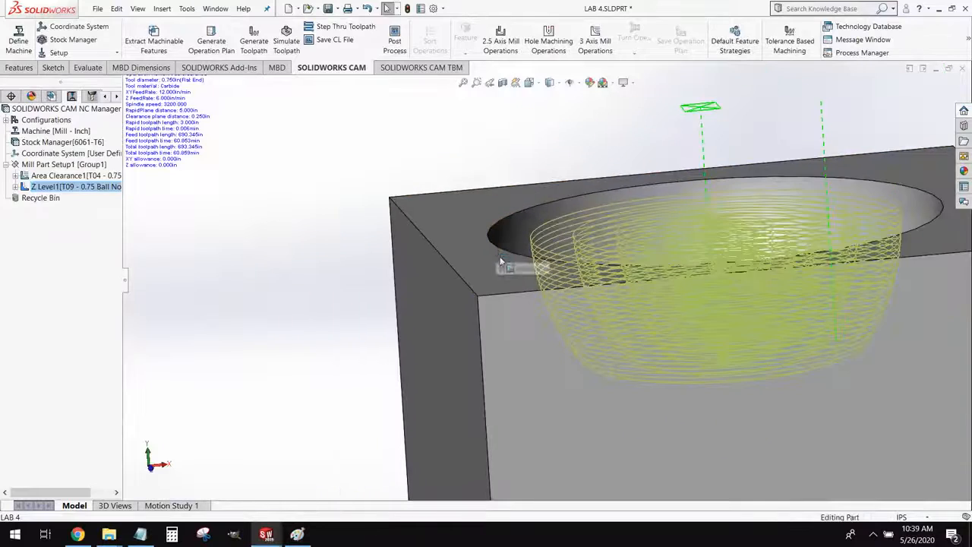
# Compare the Area Clearance and Z Level toolpaths on the block by displaying each operation in turn
pyautogui.scroll(3, 505, 263)
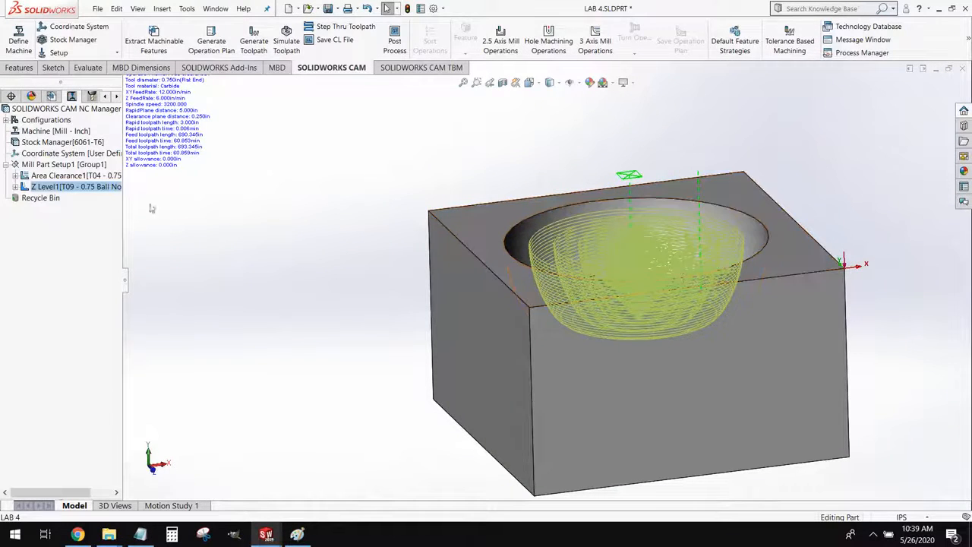
pyautogui.click(106, 175)
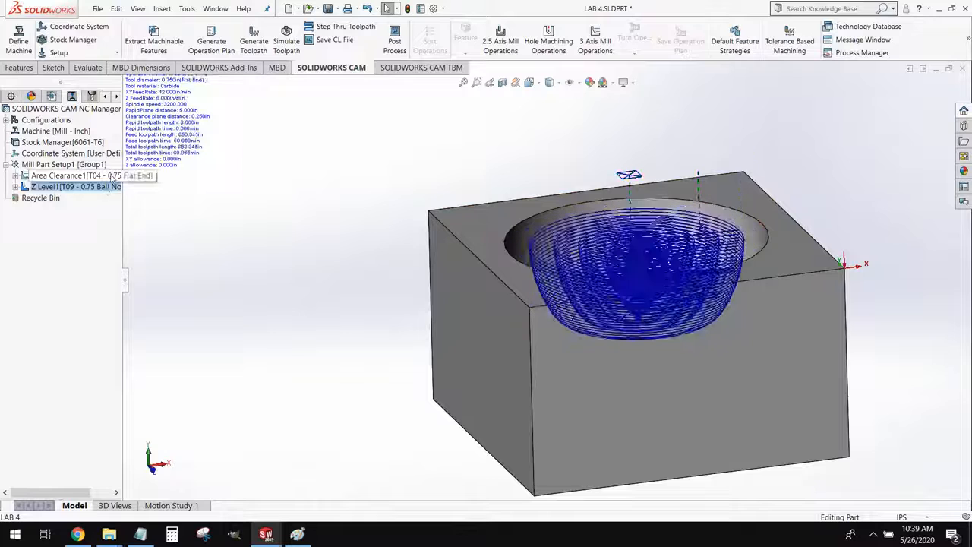
pyautogui.click(105, 186)
pyautogui.click(106, 178)
pyautogui.click(102, 187)
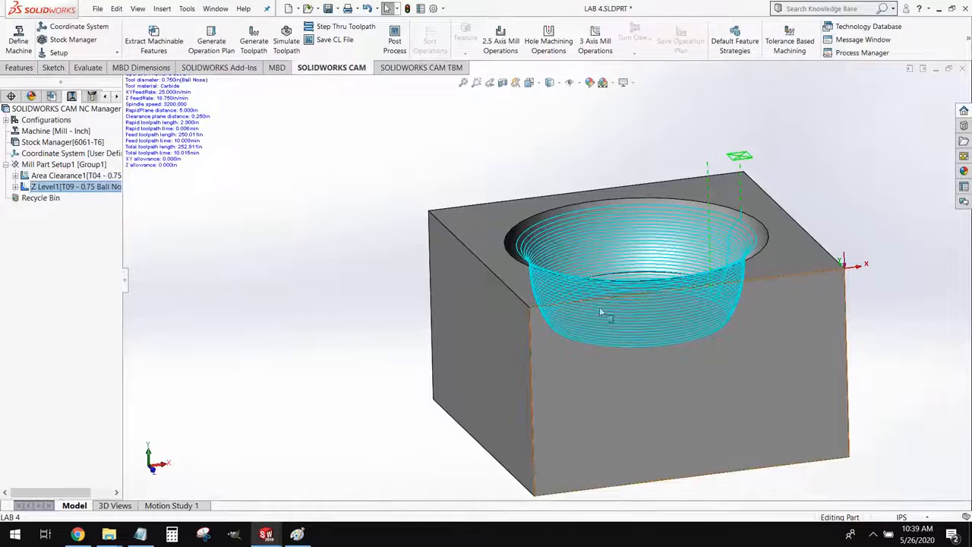
pyautogui.moveTo(599, 307); pyautogui.dragTo(613, 330, button='middle')
pyautogui.scroll(2, 645, 328)
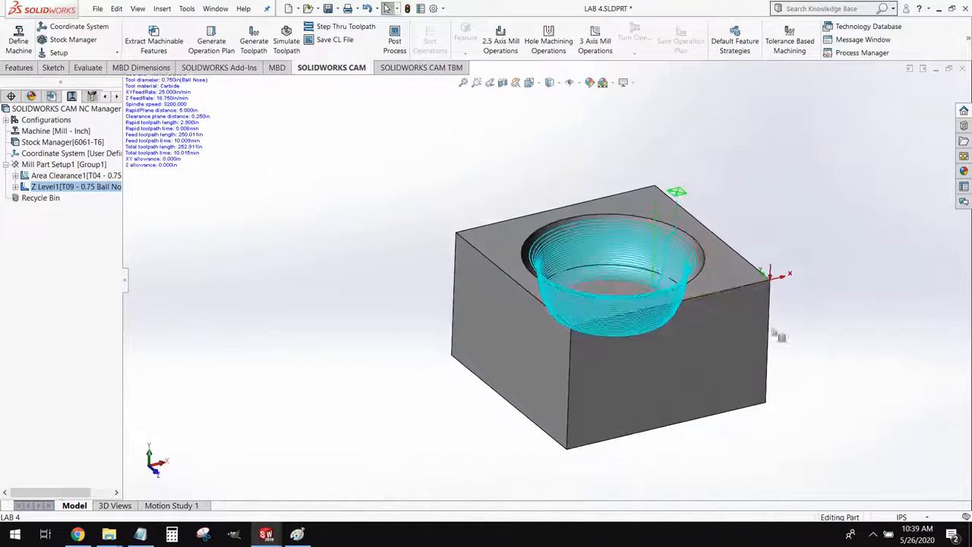